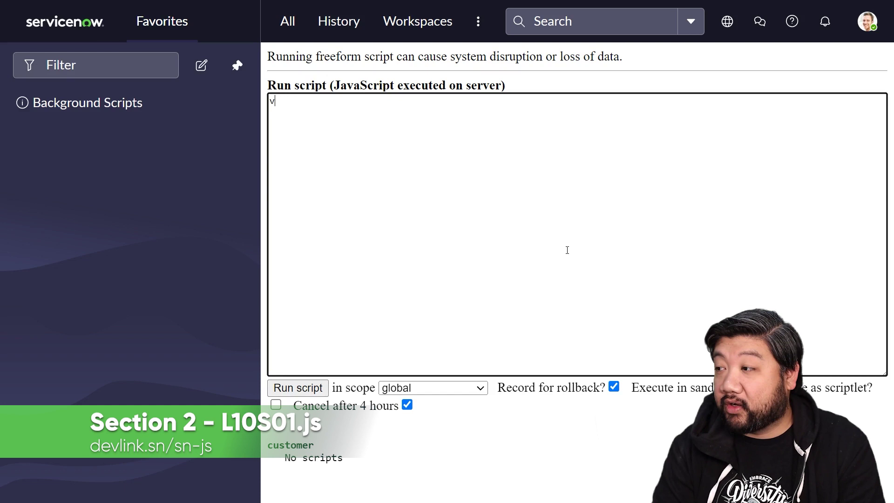
pyautogui.write('ar gdtNow = new GlideDateTime(')
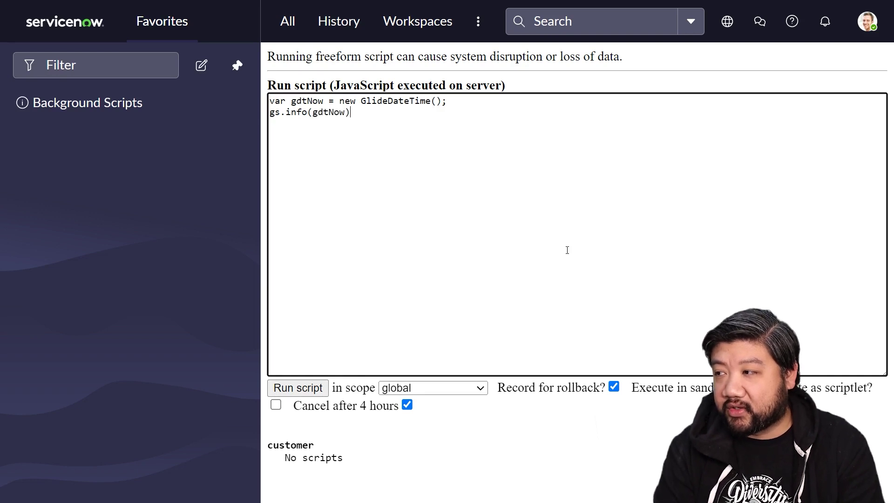
pyautogui.write(';')
# Run the script var gdtNow = new GlideDateTime(); gs.info(gdtNow); to log the current date-time
pyautogui.press('Tab')
pyautogui.press('Return')
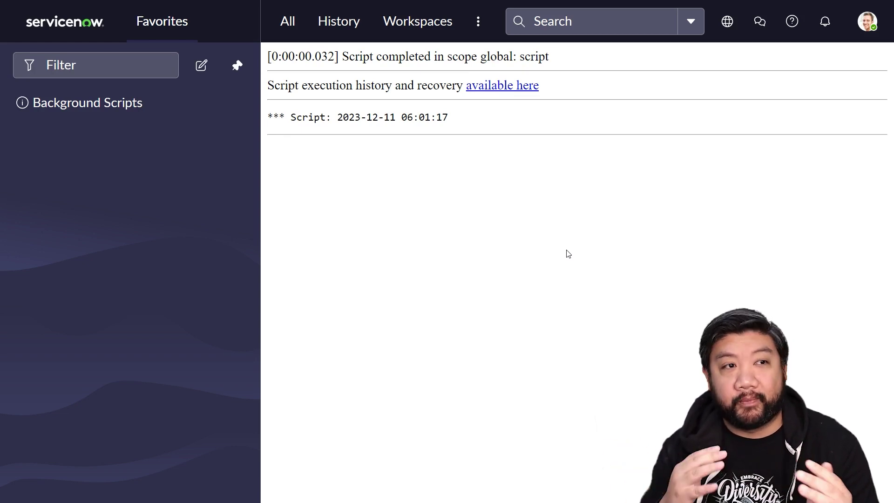
# Add addDaysLocalTime(5) and log getLocalDate().getByFormat('MM-dd-yyyy'), then run it
pyautogui.hotkey('alt', 'Left')
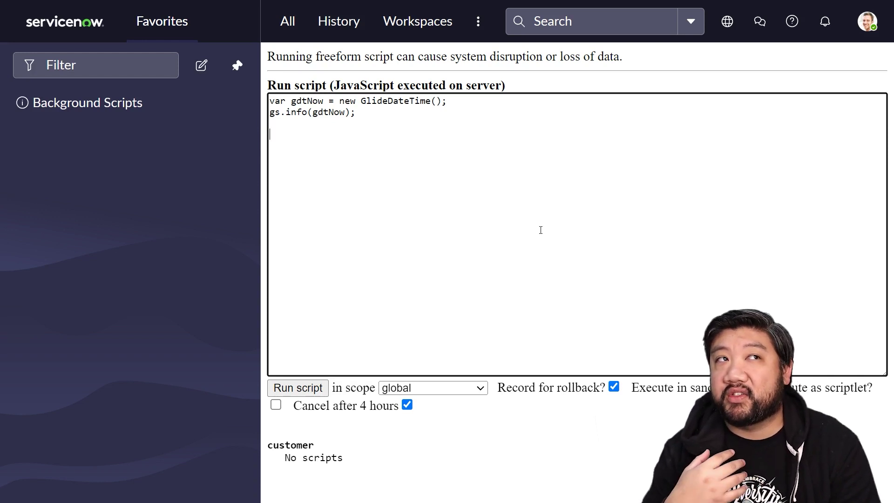
pyautogui.write('g')
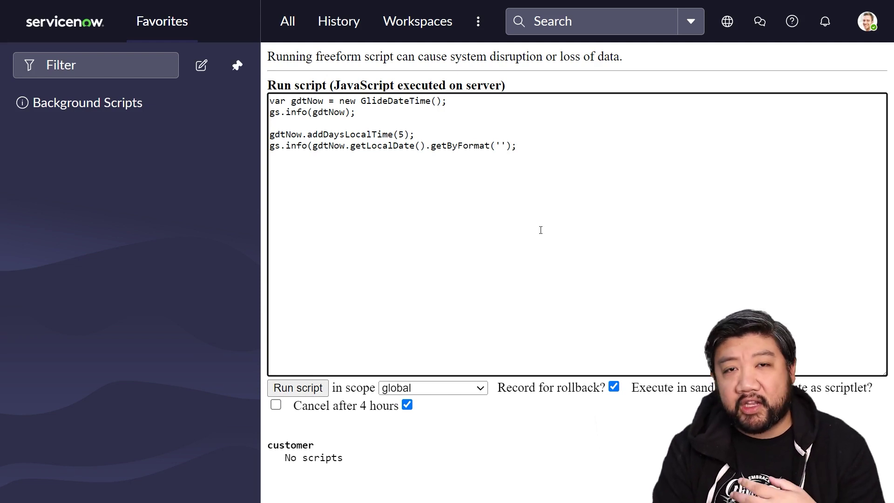
pyautogui.write('yyyy-MM-dd')
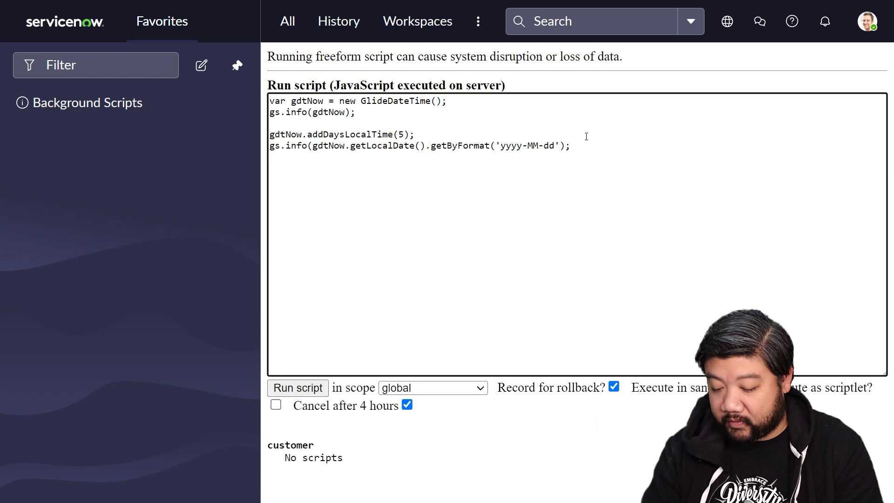
pyautogui.press('Right')
pyautogui.press('Right')
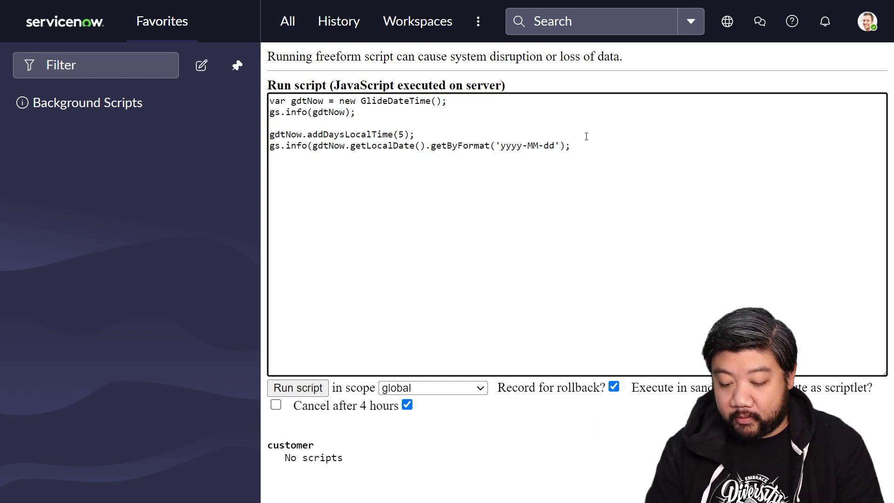
pyautogui.write(')')
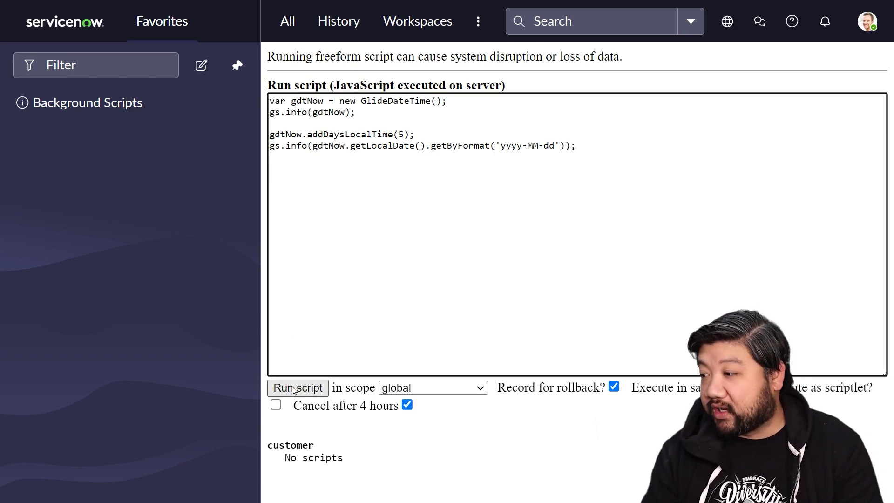
pyautogui.click(295, 390)
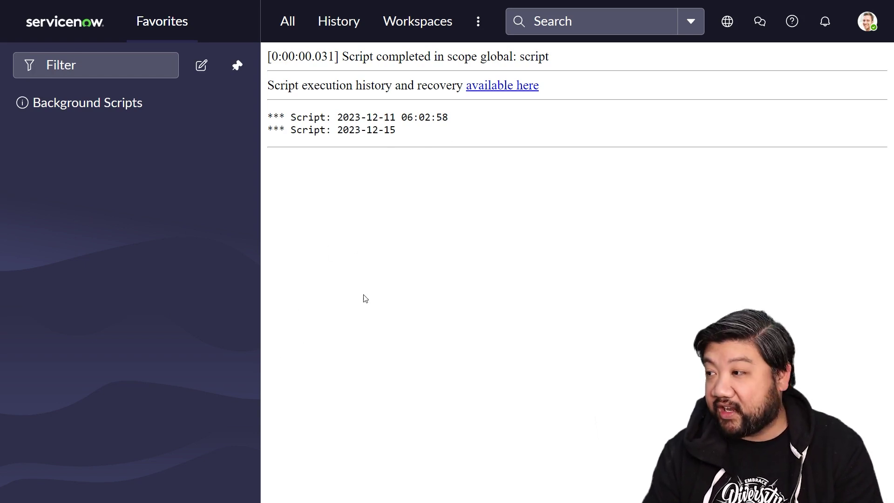
# Remove the year from the start of the format string and rerun to log the reformatted date
pyautogui.hotkey('alt', 'Left')
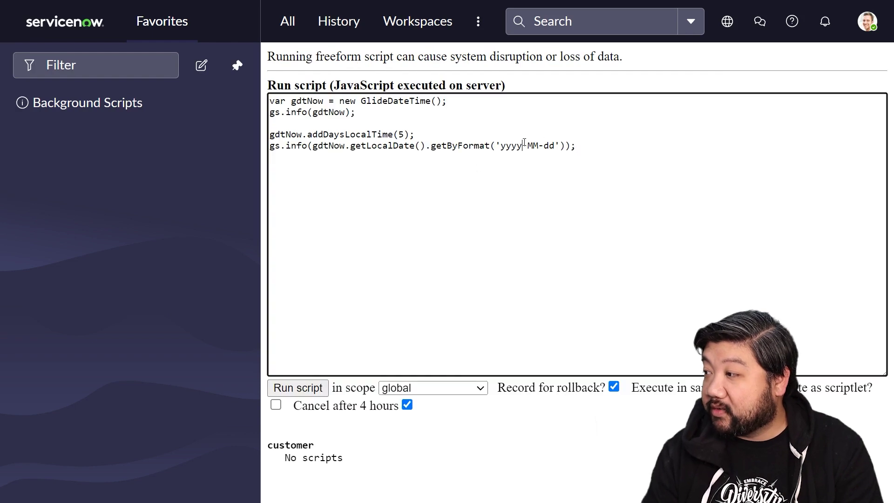
pyautogui.moveTo(523, 146); pyautogui.dragTo(500, 145)
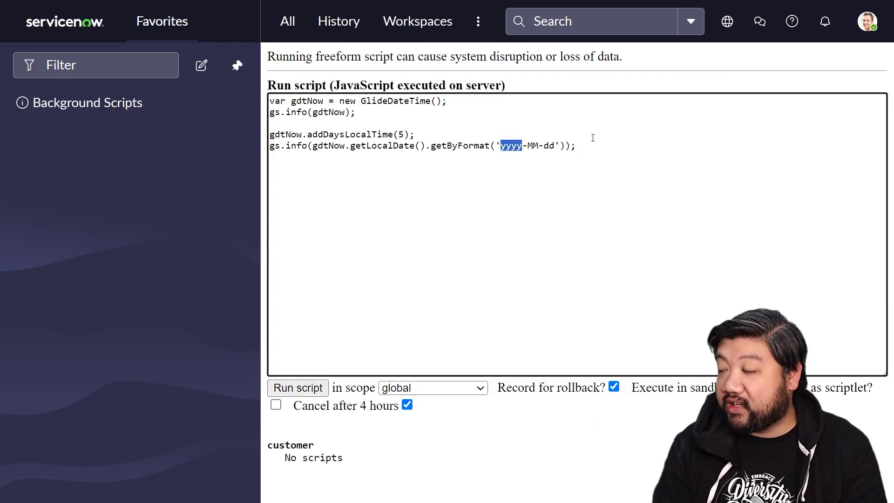
pyautogui.press('Delete')
pyautogui.press('Delete')
pyautogui.press('Right')
pyautogui.press('Right')
pyautogui.press('Right')
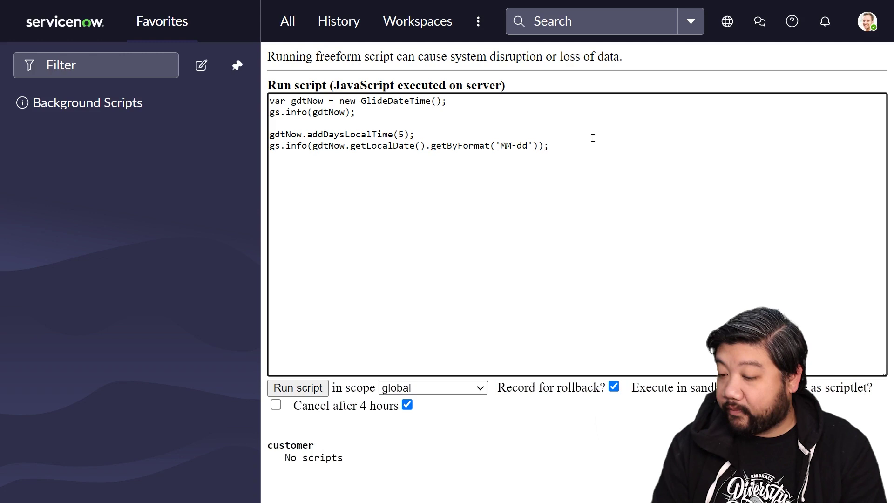
pyautogui.write('-yyyy')
pyautogui.press('Tab')
pyautogui.press('Return')
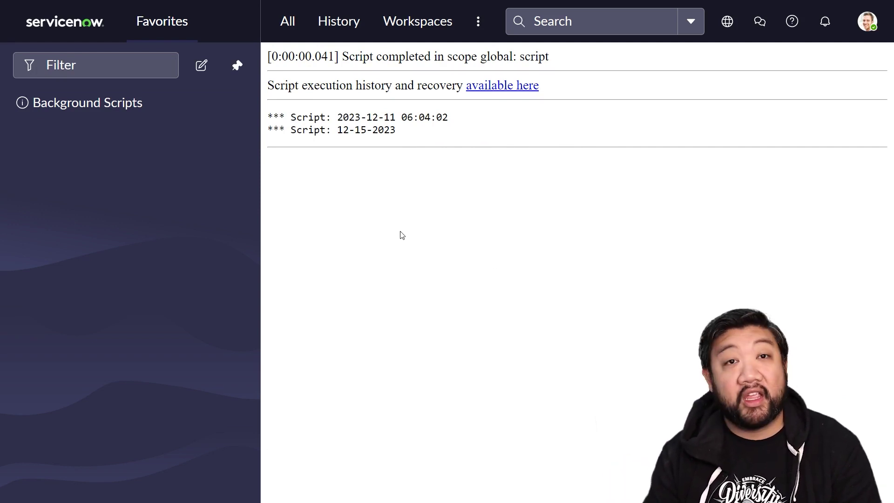
# Subtract 30 minutes and log getLocalTime().getByFormat('HH:mm:ss'), running it to print 06:09:33 and 21:39:33
pyautogui.hotkey('alt', 'Left')
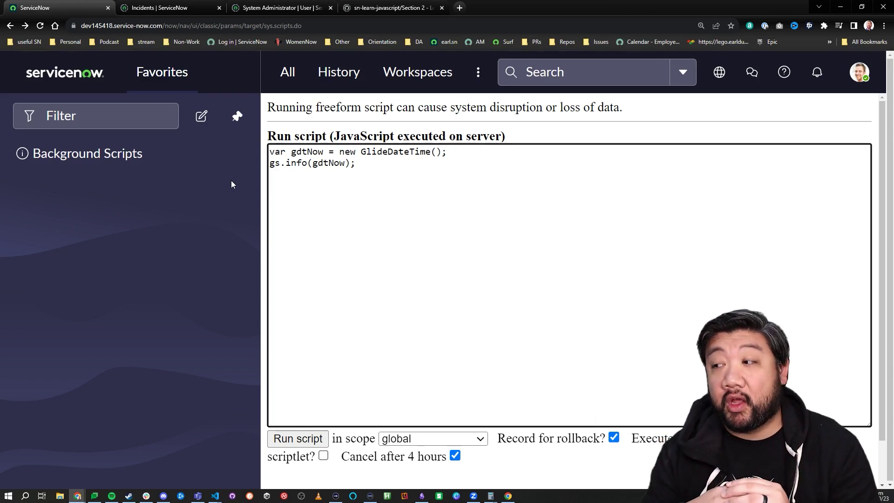
pyautogui.write('gf')
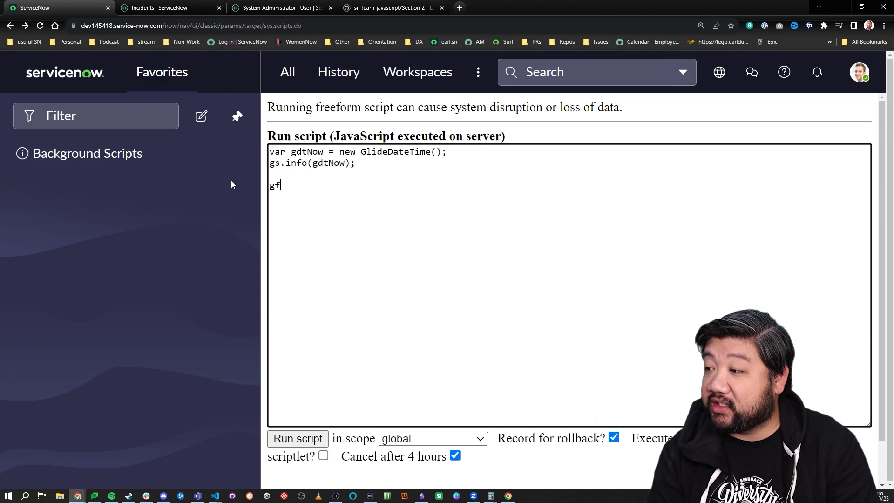
pyautogui.press('BackSpace')
pyautogui.write('dtNow.')
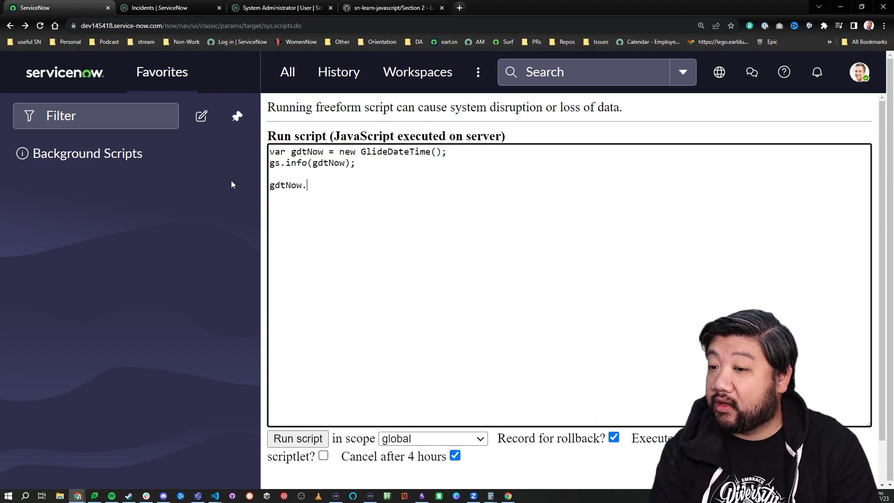
pyautogui.write('add();')
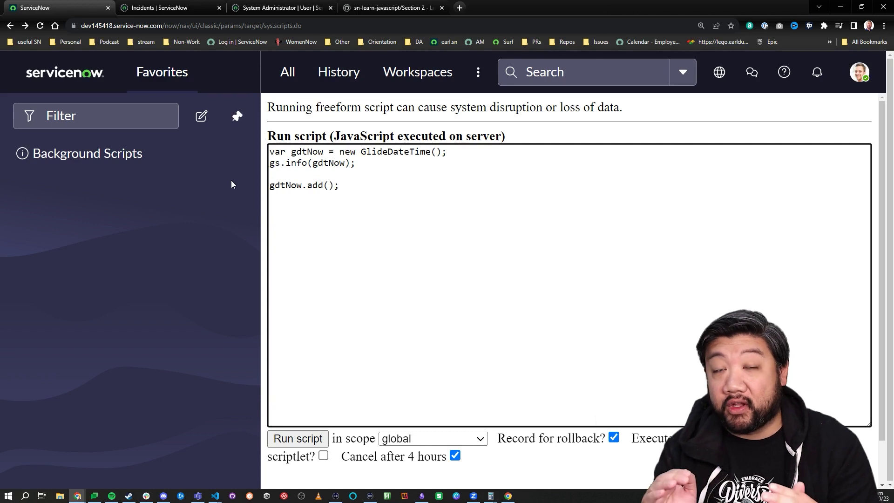
pyautogui.press('Left')
pyautogui.press('Left')
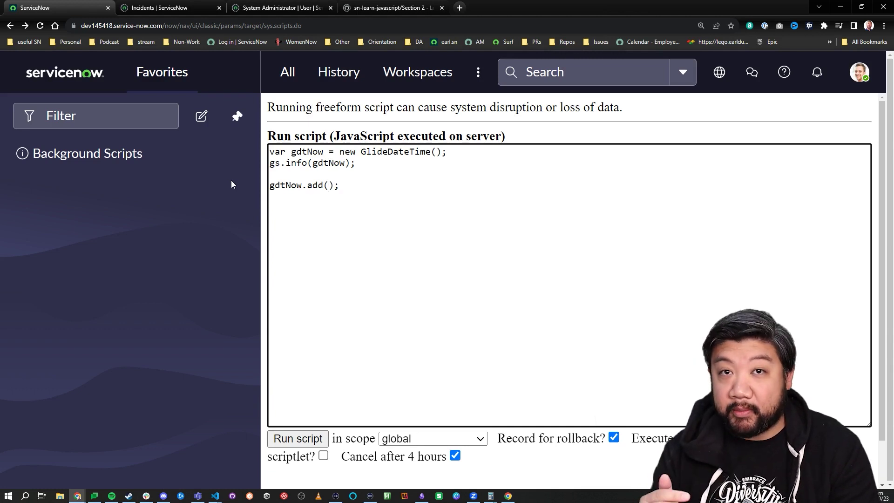
pyautogui.write('-')
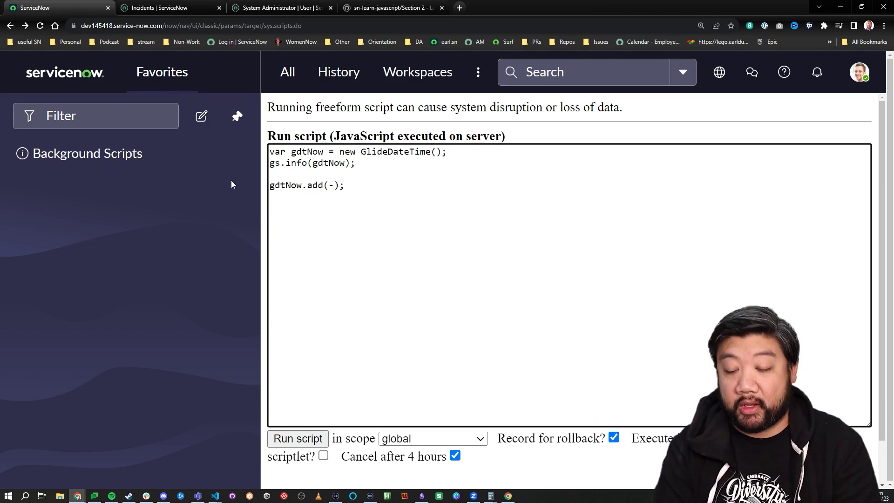
pyautogui.write('1')
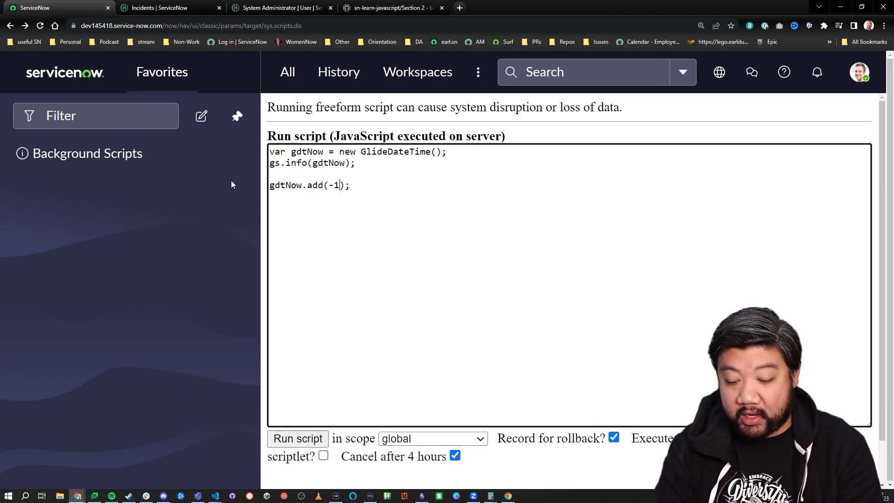
pyautogui.write('8')
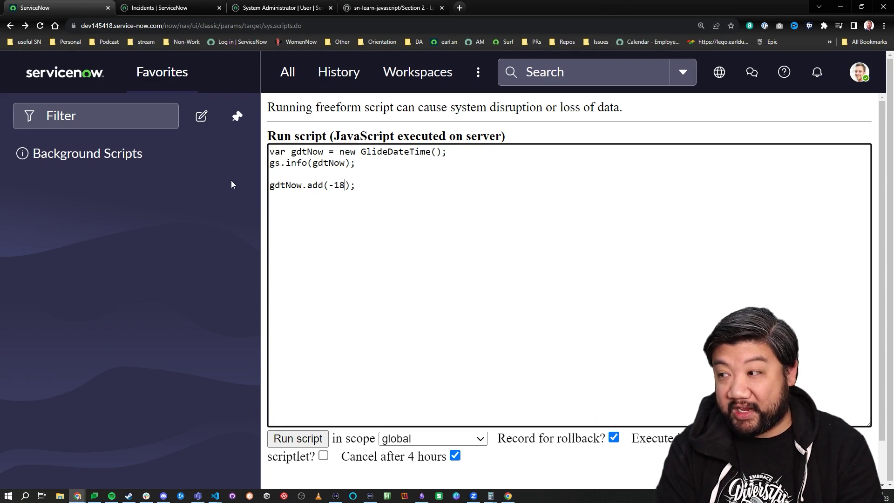
pyautogui.write('00000')
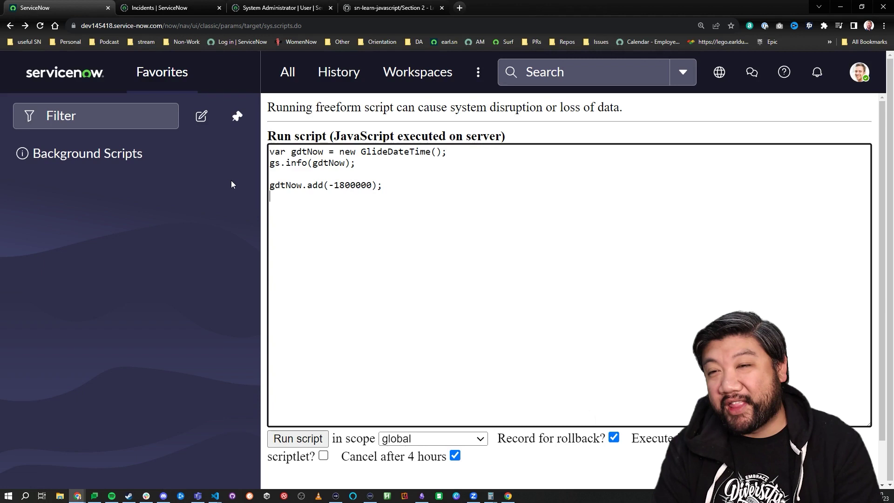
pyautogui.press('Return')
pyautogui.write('gs.info')
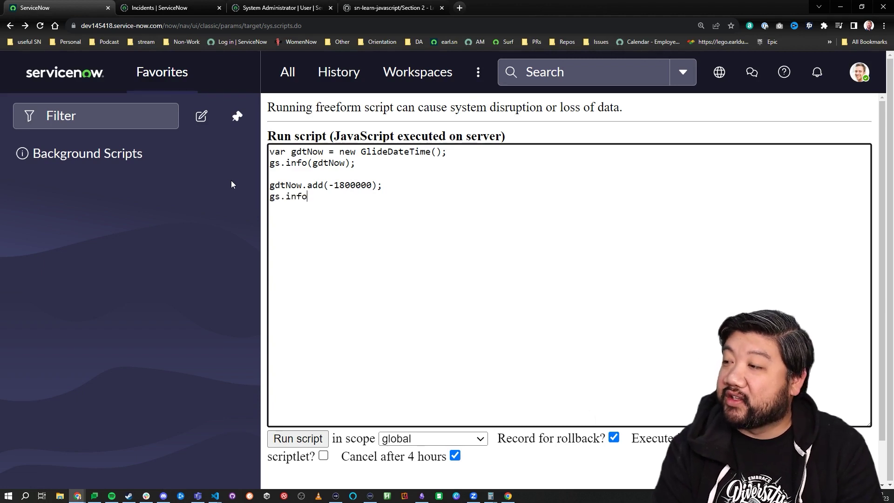
pyautogui.write('(gdtNo')
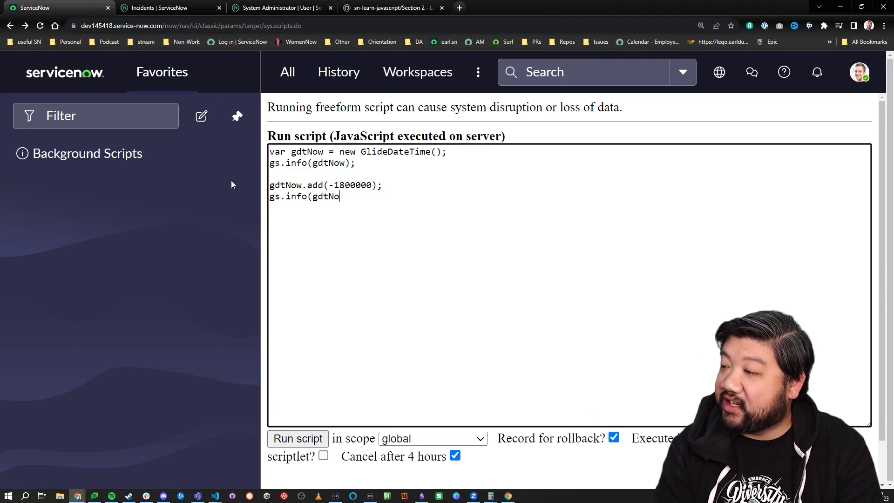
pyautogui.write('w.getLocal')
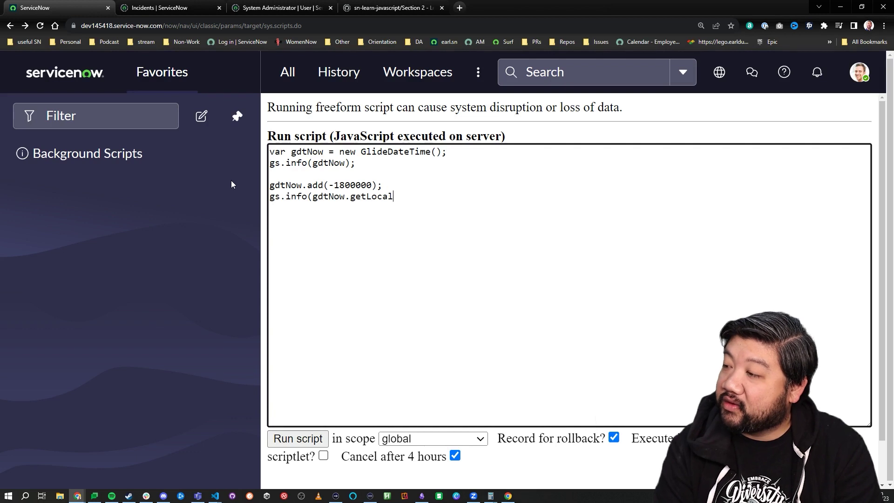
pyautogui.write('Time().')
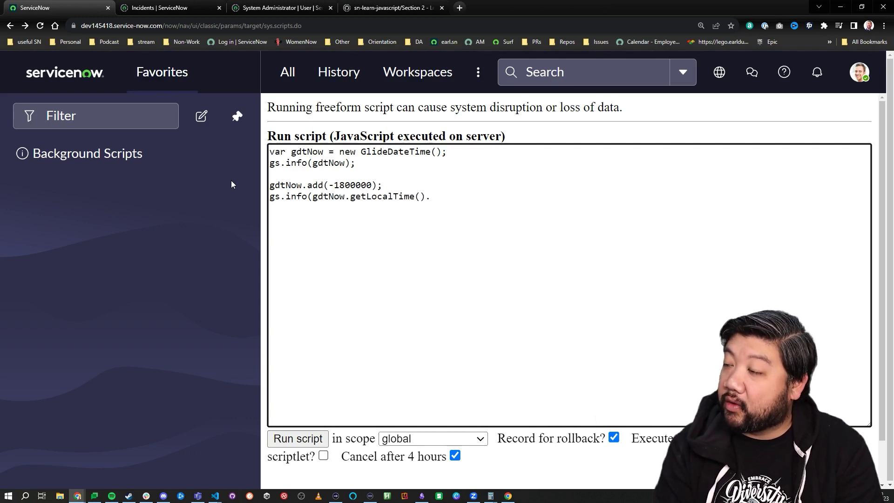
pyautogui.write('getByF')
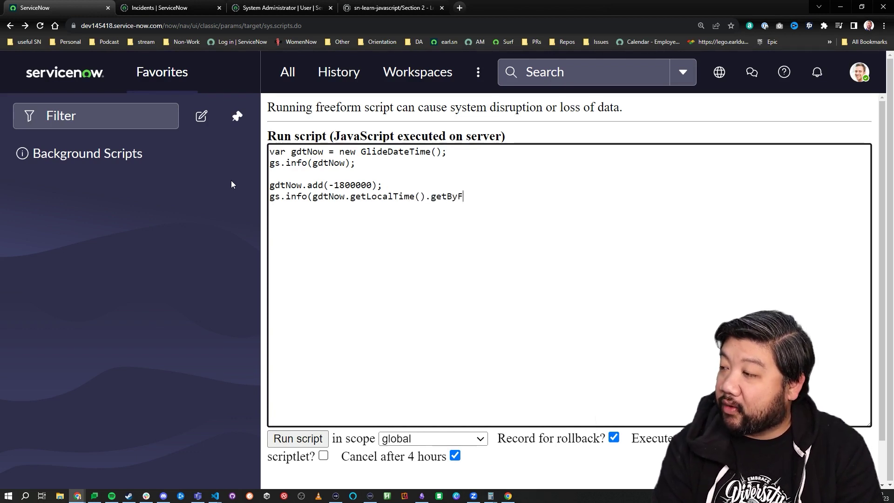
pyautogui.write("ormat('HH:mm:ss'")
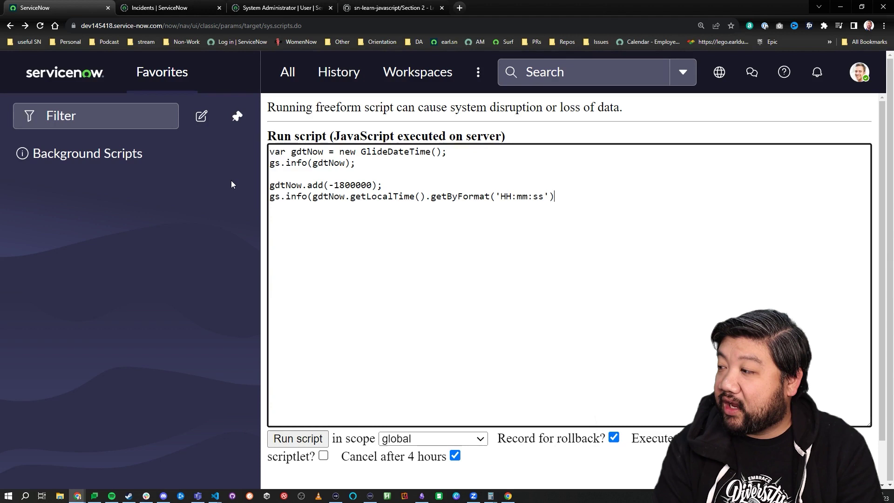
pyautogui.write(');')
pyautogui.press('Tab')
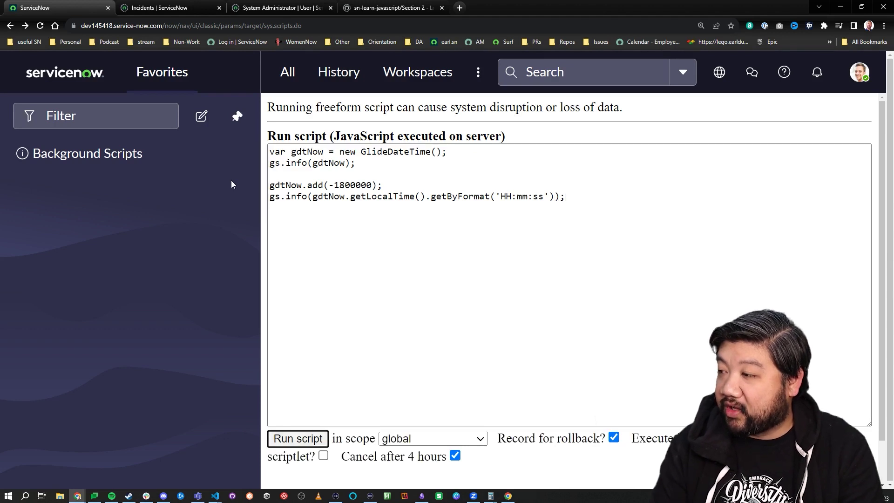
pyautogui.press('Return')
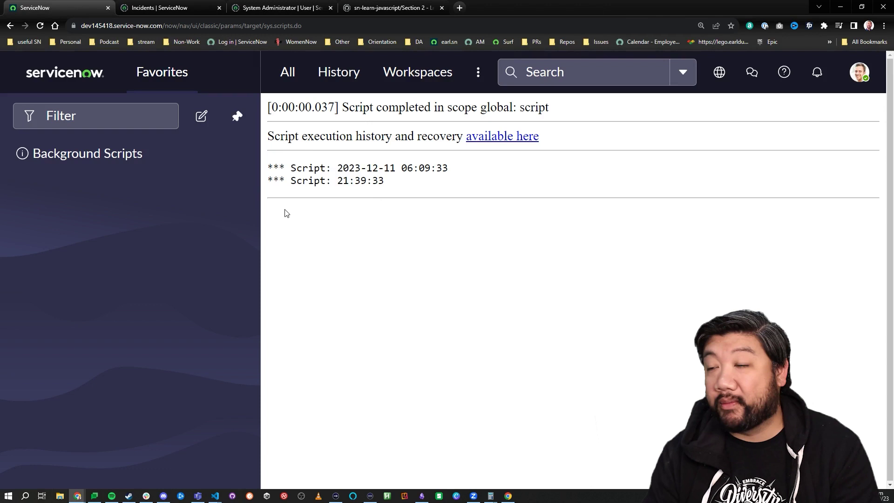
# In the empty script box, write var gdtStart = new GlideDateTime('2023-01-01T08:30:00');
pyautogui.hotkey('alt', 'Left')
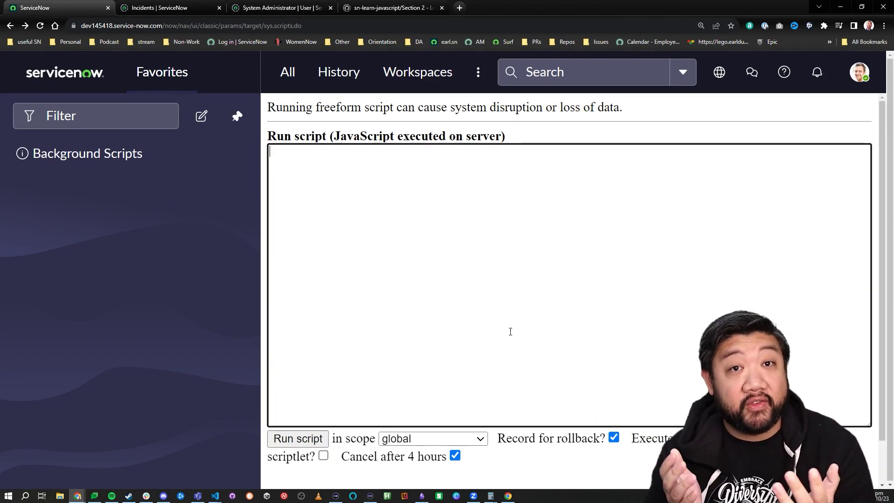
pyautogui.click(510, 331)
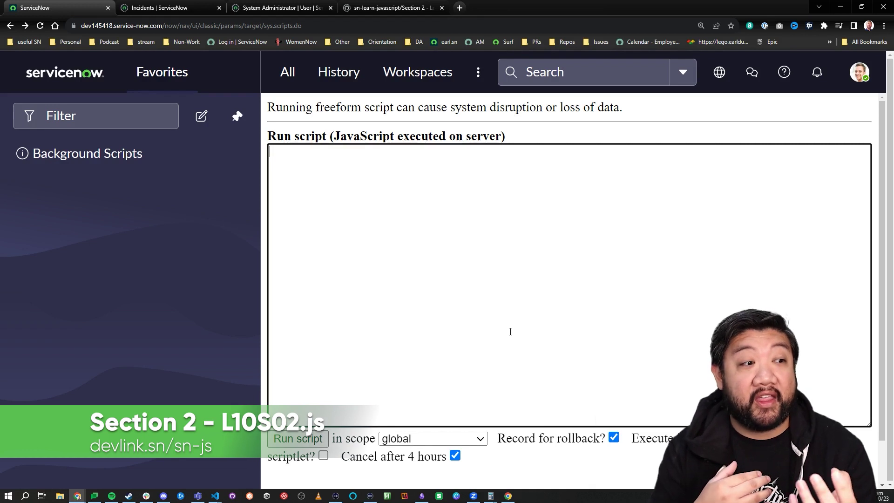
pyautogui.click(510, 331)
pyautogui.write('var')
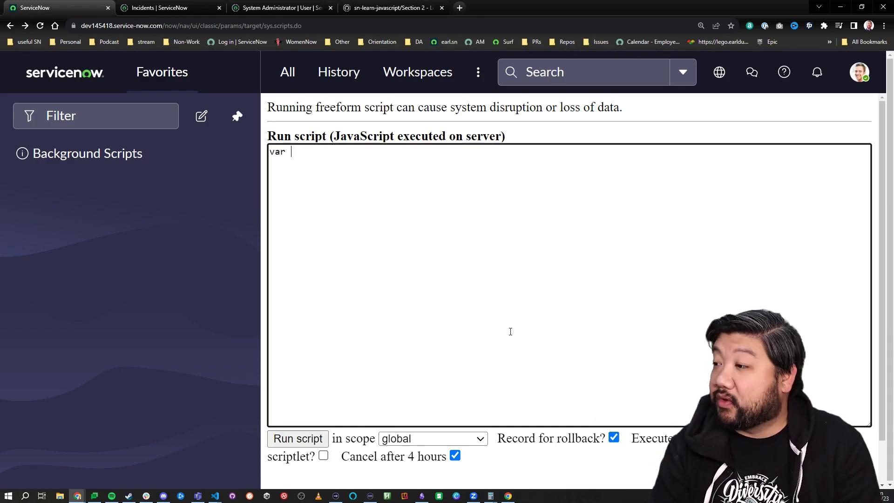
pyautogui.write('g')
pyautogui.write('gd')
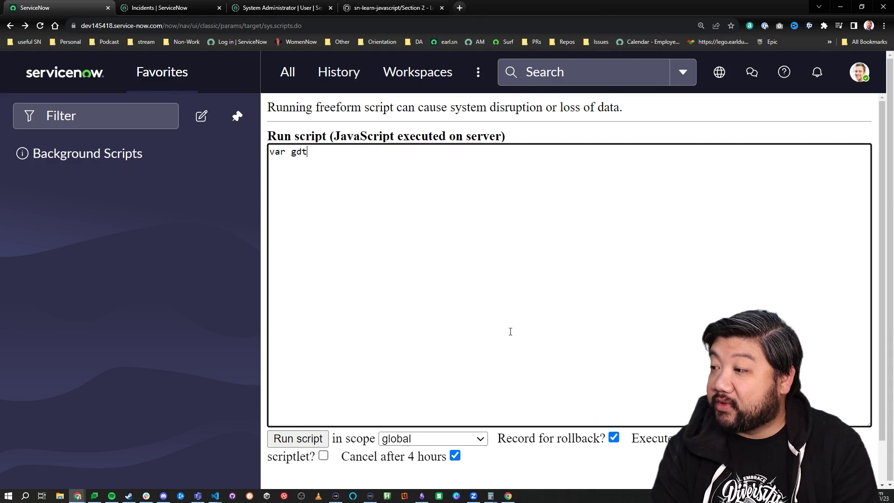
pyautogui.write('Start')
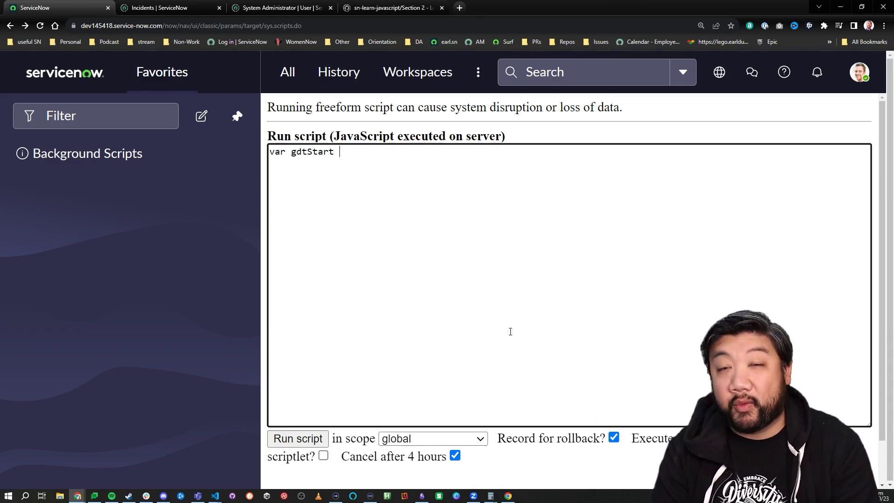
pyautogui.write('= new ')
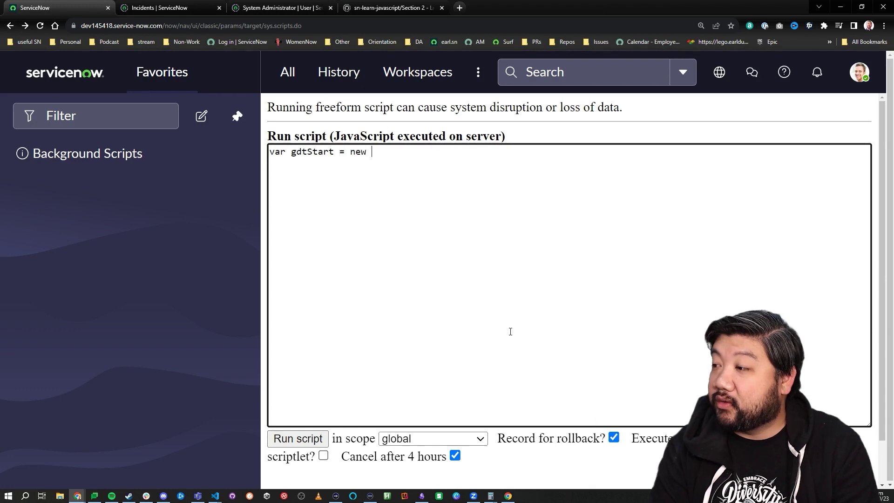
pyautogui.write('GlideDate')
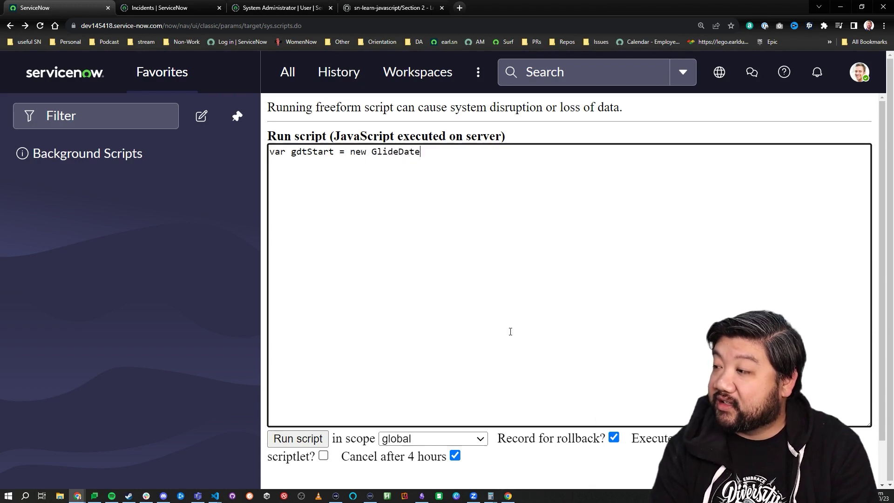
pyautogui.write('Time();')
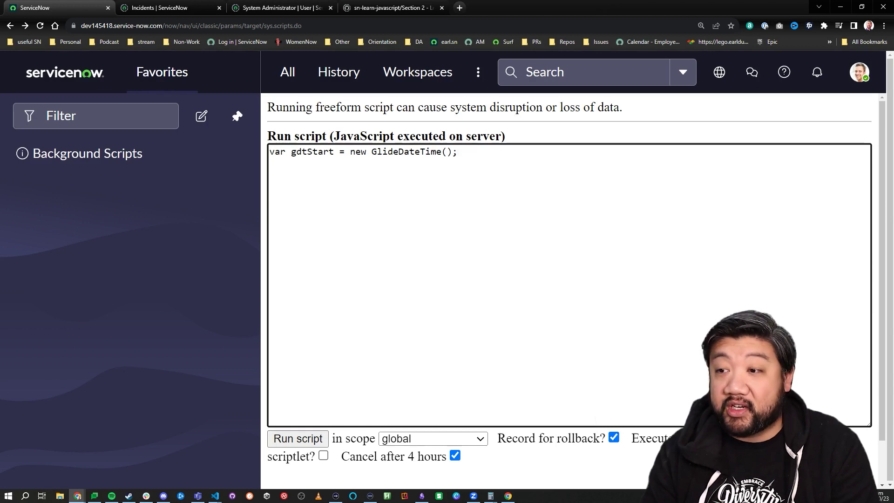
pyautogui.hotkey('alt', 'Tab')
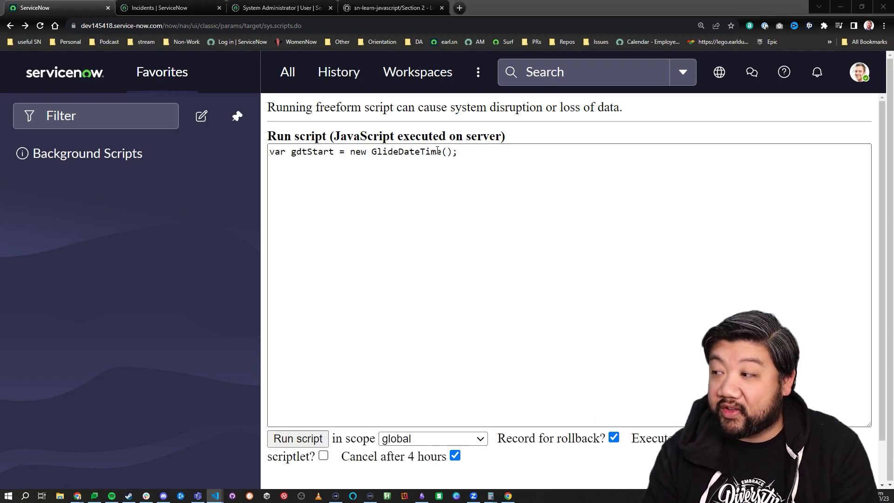
pyautogui.click(447, 151)
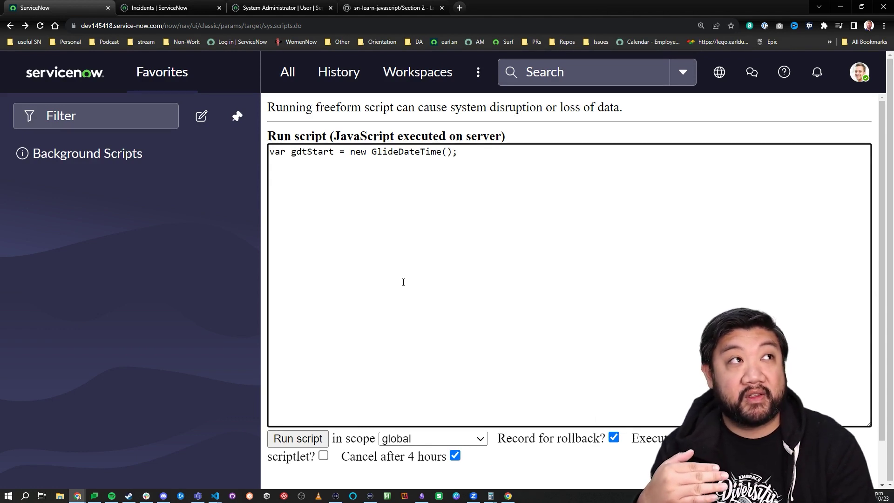
pyautogui.write("'2023-01-01T08:30:00'")
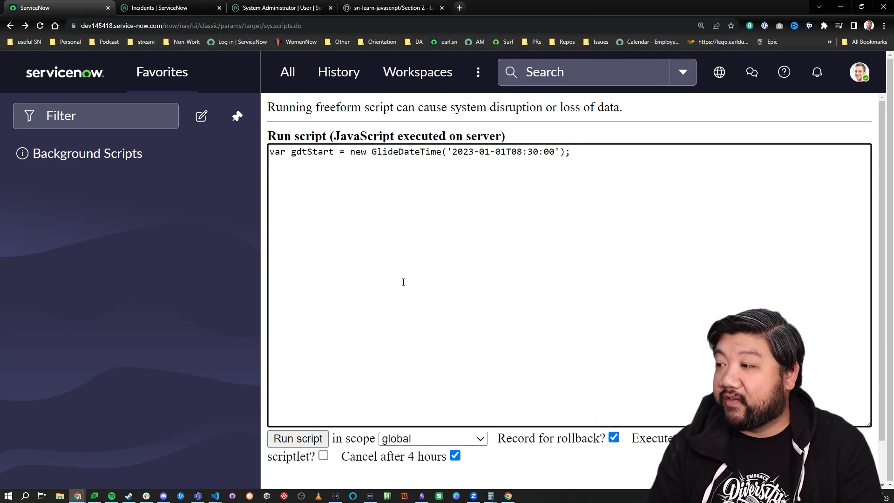
pyautogui.write('var gdtEnd ')
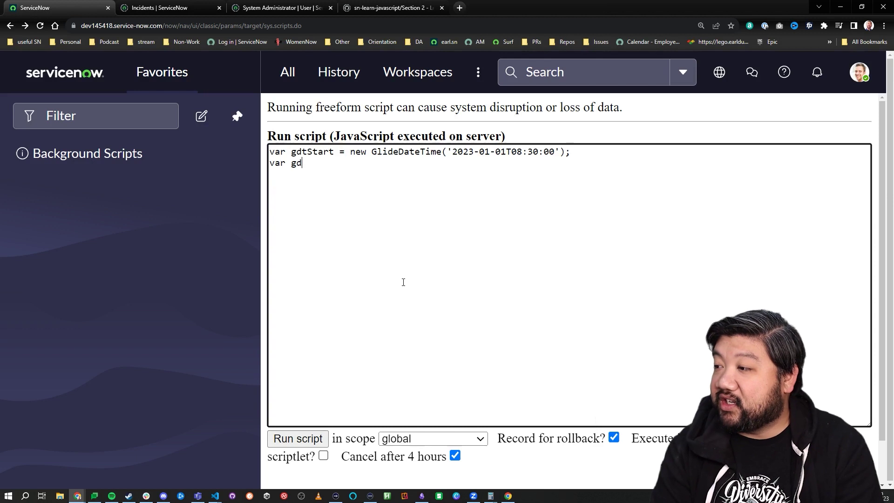
pyautogui.write('= new G')
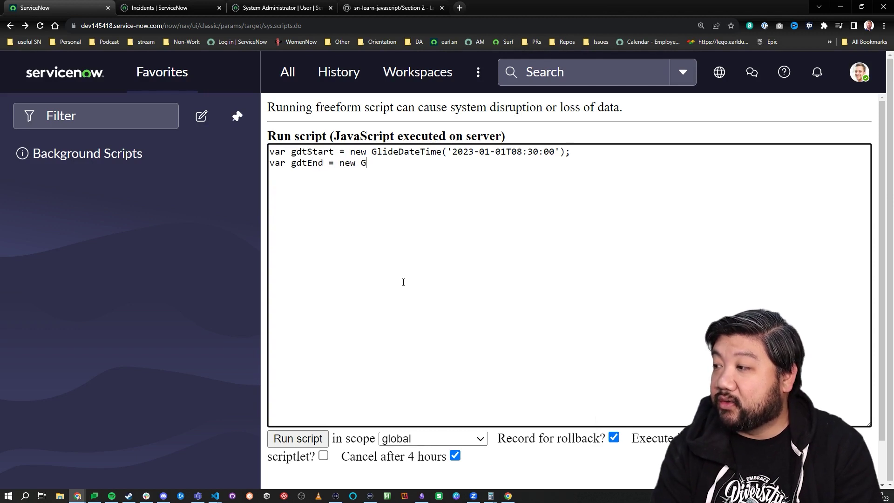
pyautogui.write('lide')
# Add var gdtEnd = new GlideDateTime('2023-01-01T09:15:00'); and begin an if statement on line 4
pyautogui.press('BackSpace')
pyautogui.write('Da')
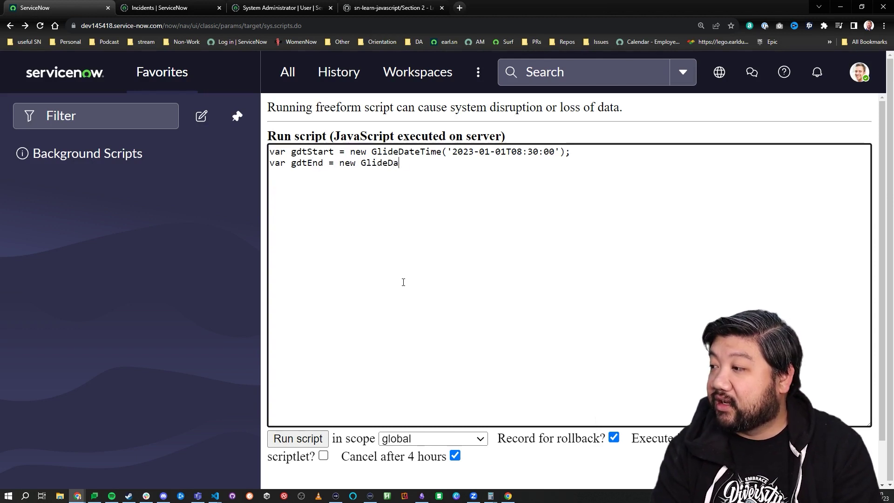
pyautogui.write('teTime(')
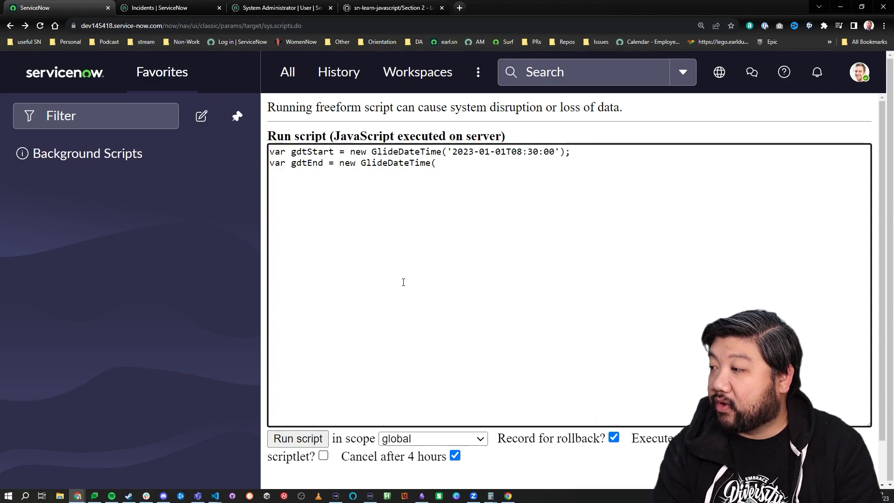
pyautogui.write("2023-01-01T08:30:00'")
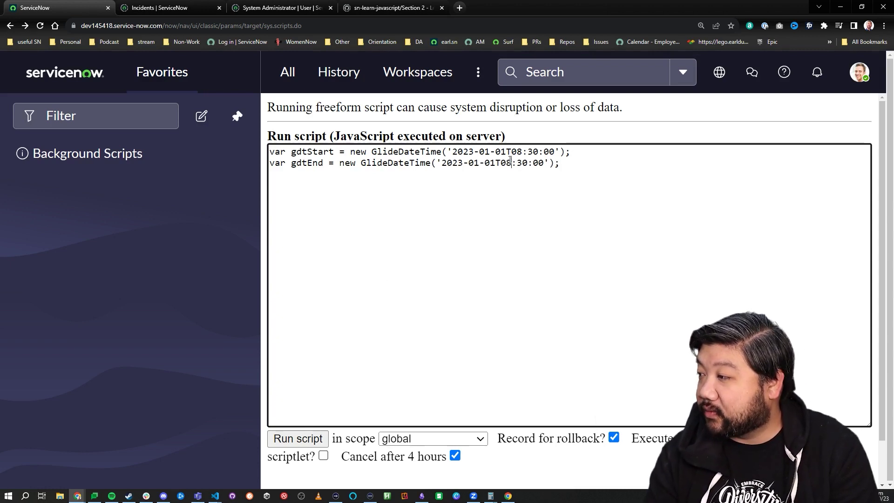
pyautogui.moveTo(517, 162); pyautogui.dragTo(501, 162)
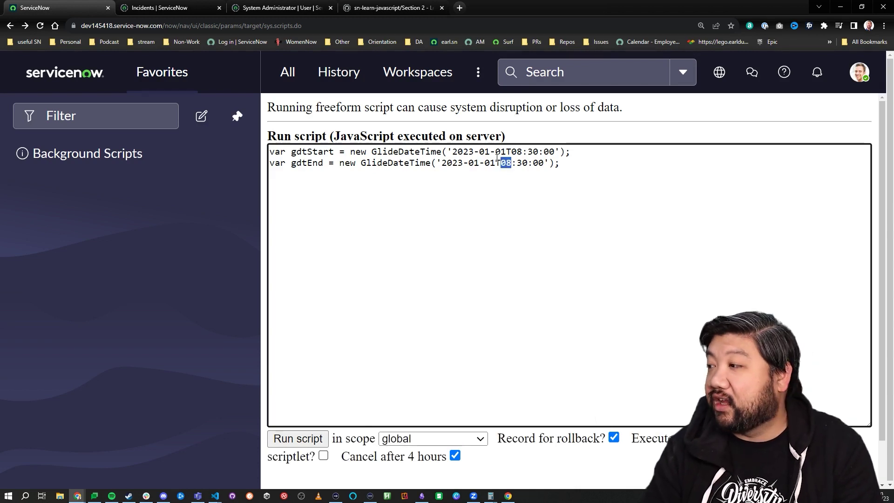
pyautogui.write('09:')
pyautogui.hotkey('shift', 'Right')
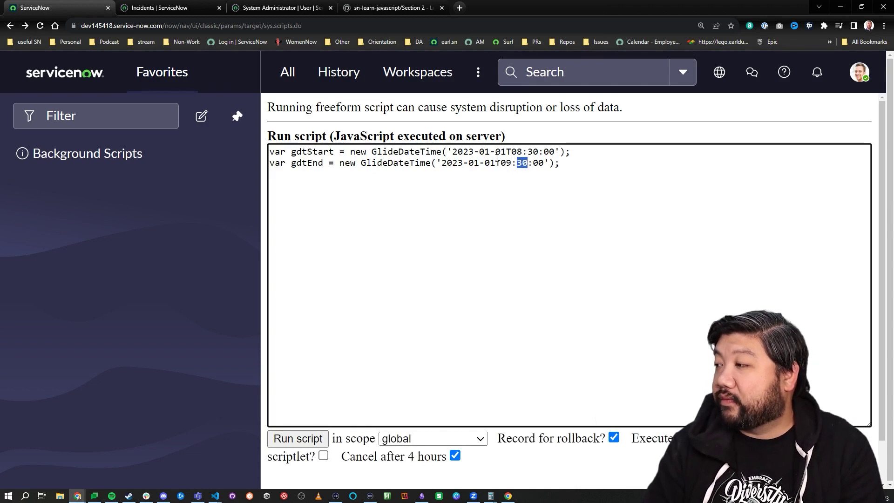
pyautogui.write('15')
pyautogui.press('End')
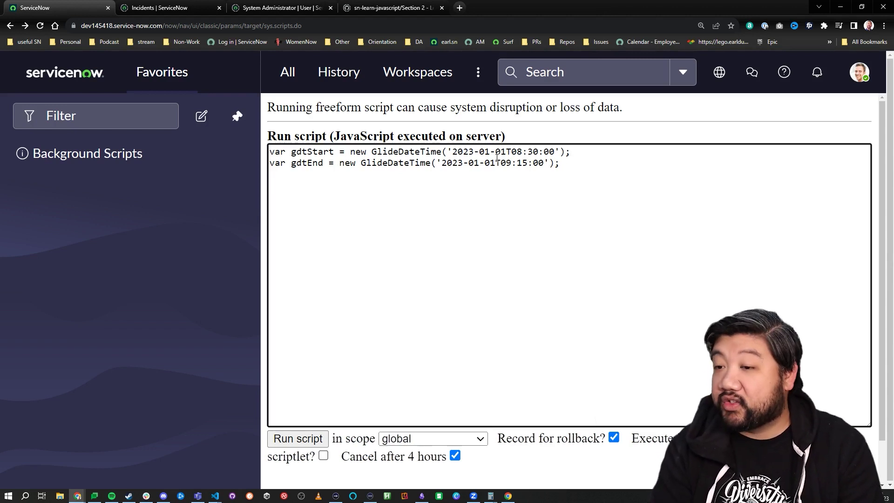
pyautogui.hotkey('alt', 'Tab')
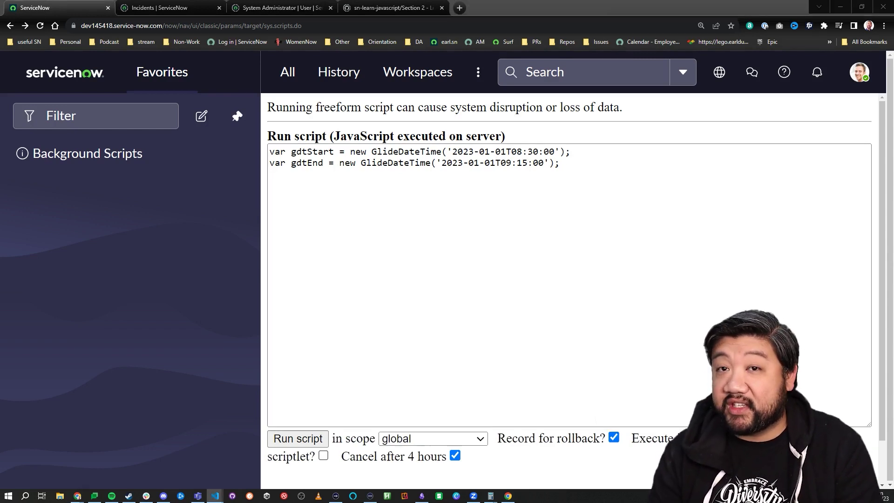
pyautogui.click(475, 277)
pyautogui.write('if (')
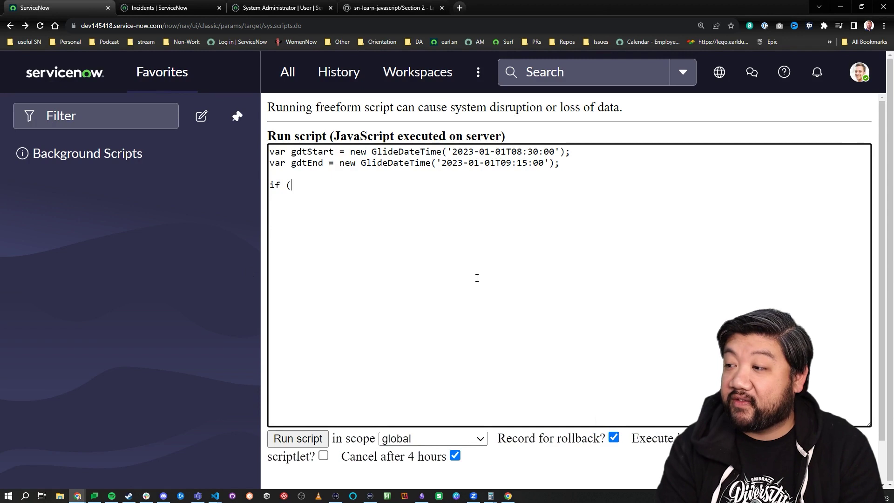
pyautogui.write('gdtStart.')
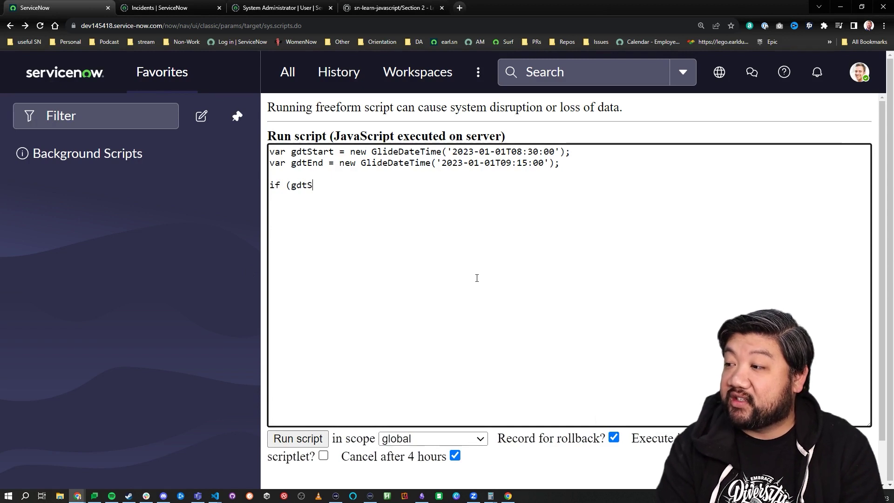
pyautogui.write('befo')
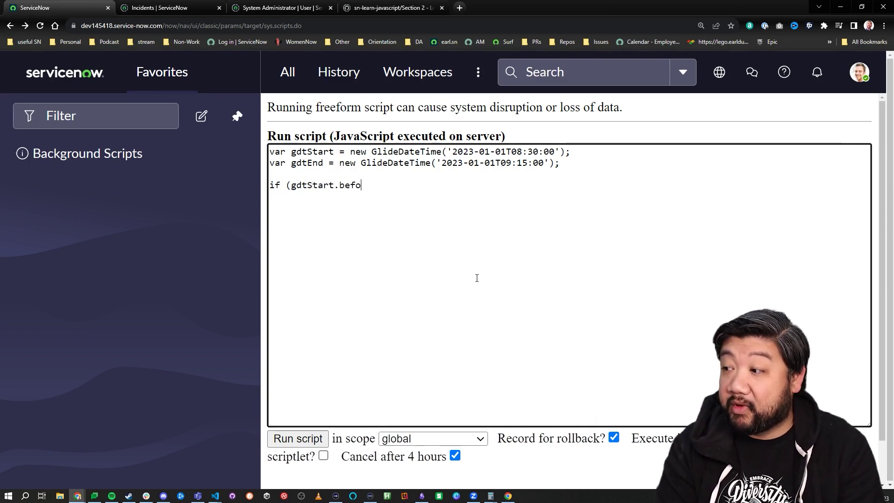
pyautogui.write('re(gdt')
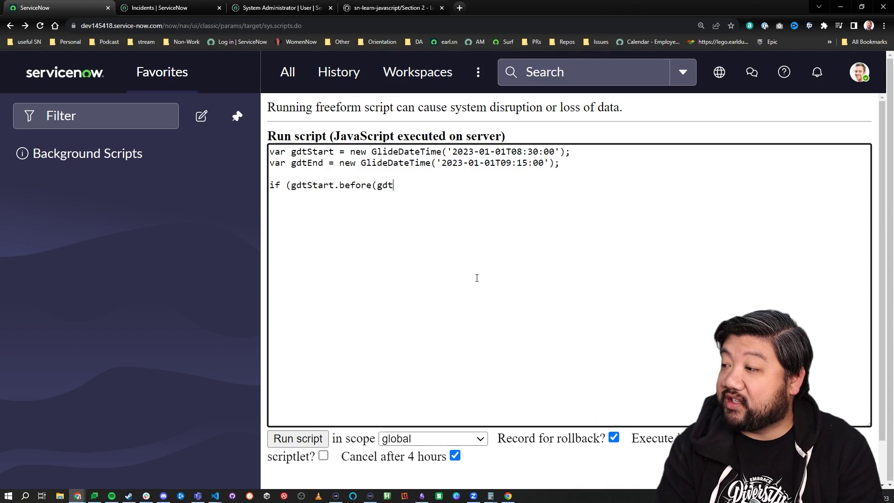
pyautogui.write('End)){')
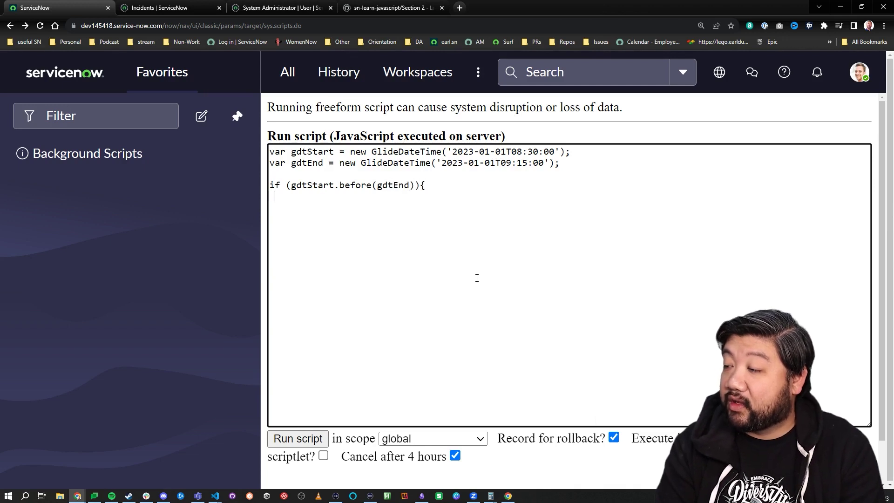
pyautogui.write('}')
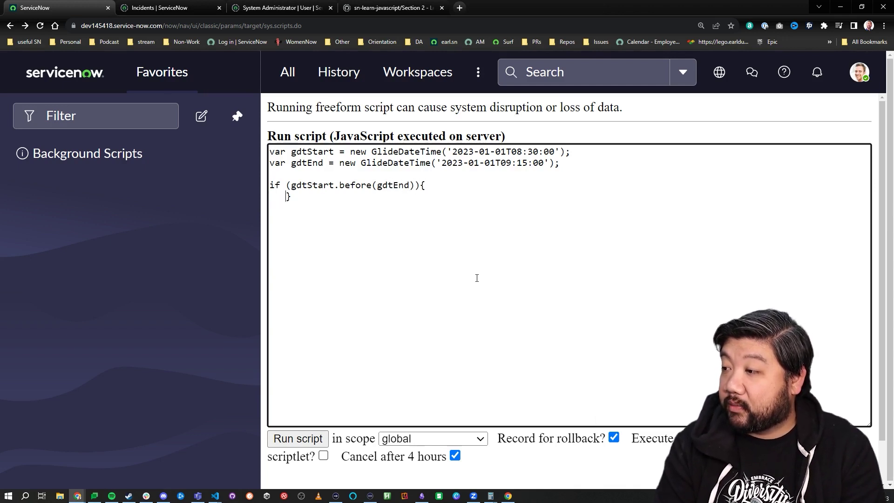
# Write if (gdtStart.before(gdtEnd)) logging 'The start GDT is before the end GDT'
pyautogui.press('Return')
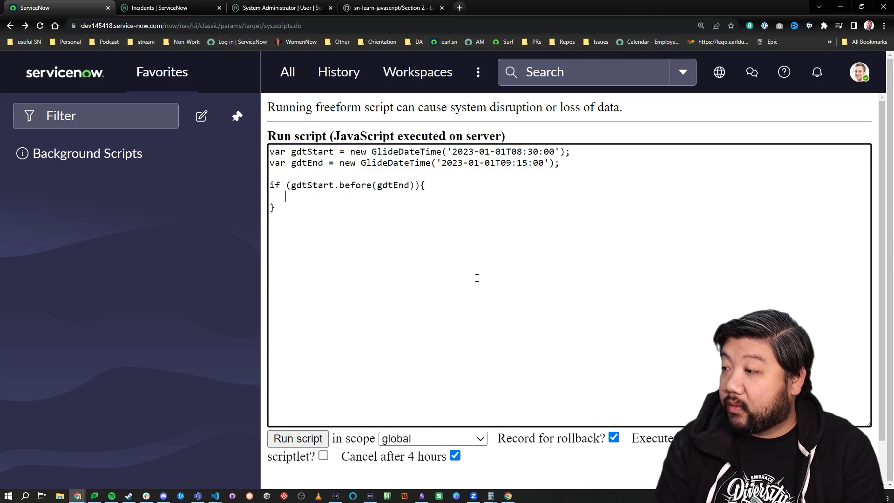
pyautogui.write('gs.info(')
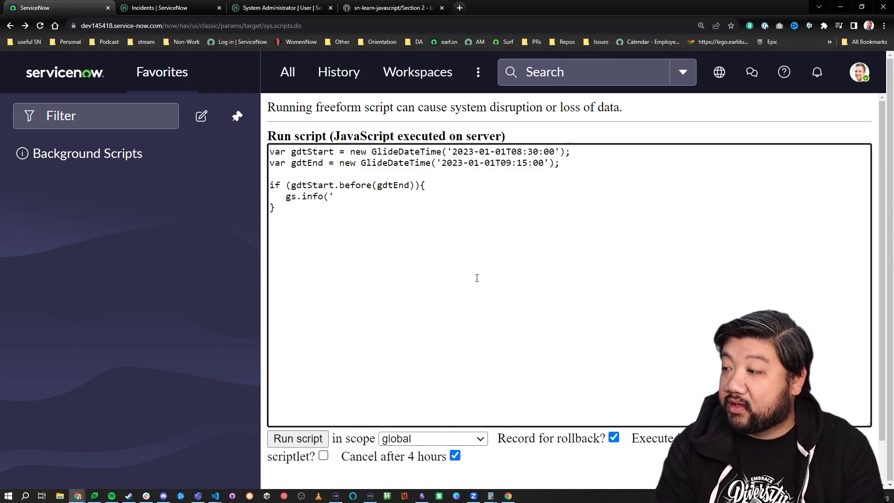
pyautogui.write('The start G')
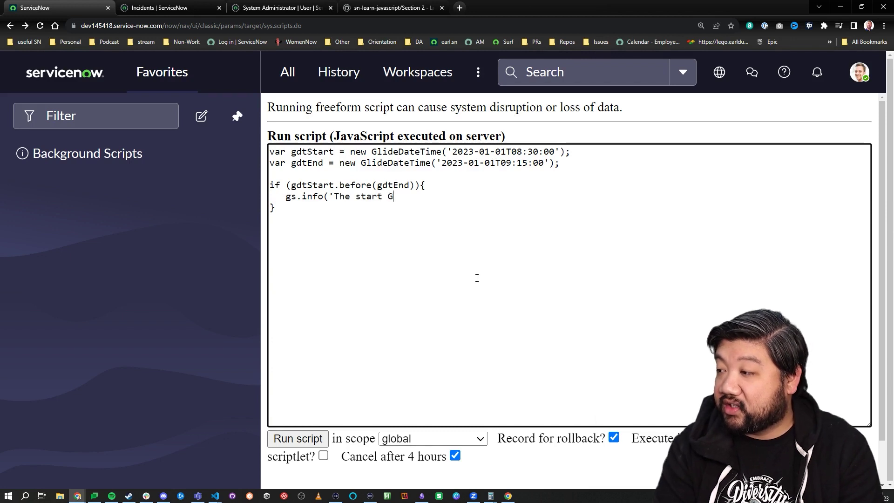
pyautogui.write('Fbefor')
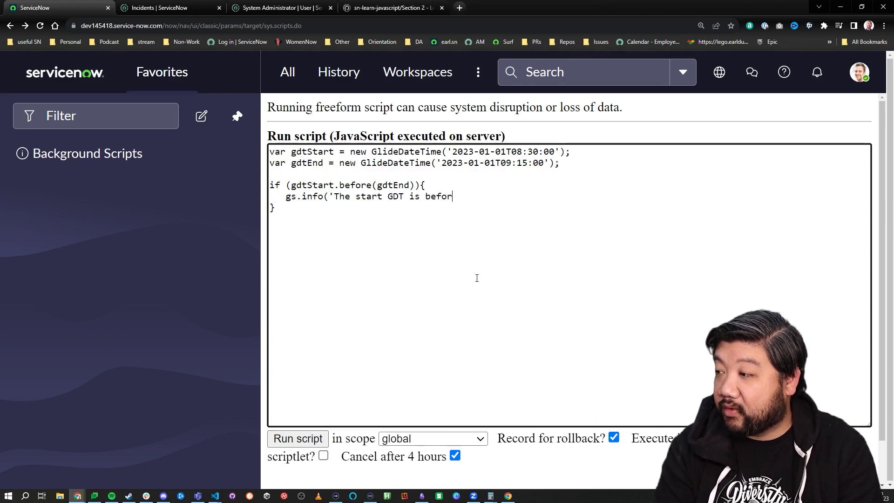
pyautogui.write('e the')
pyautogui.press('BackSpace')
pyautogui.write('GDT')
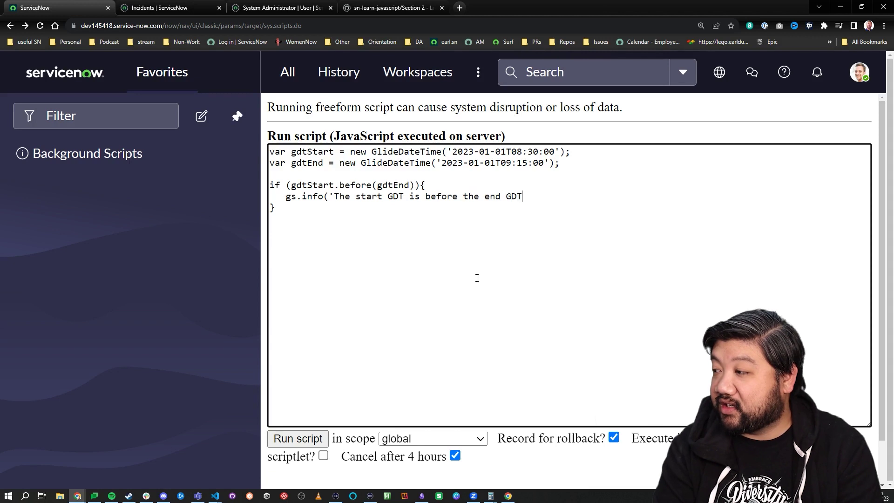
pyautogui.write("');")
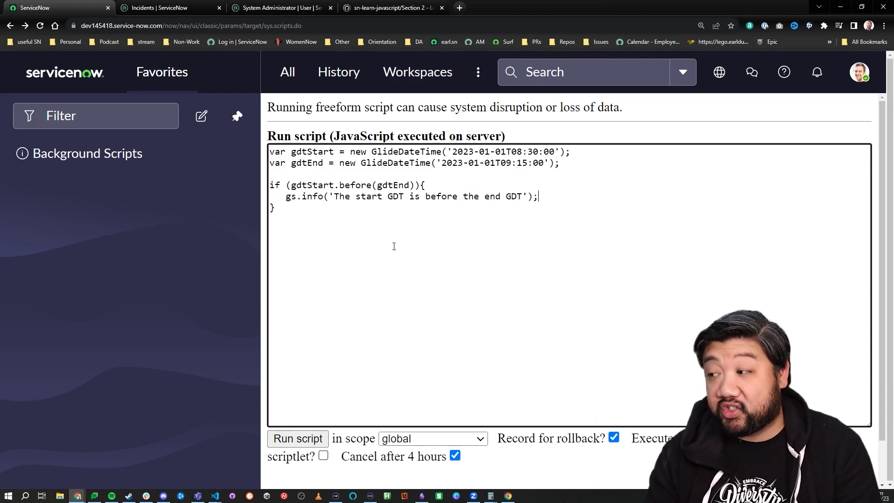
pyautogui.moveTo(277, 195); pyautogui.dragTo(627, 198)
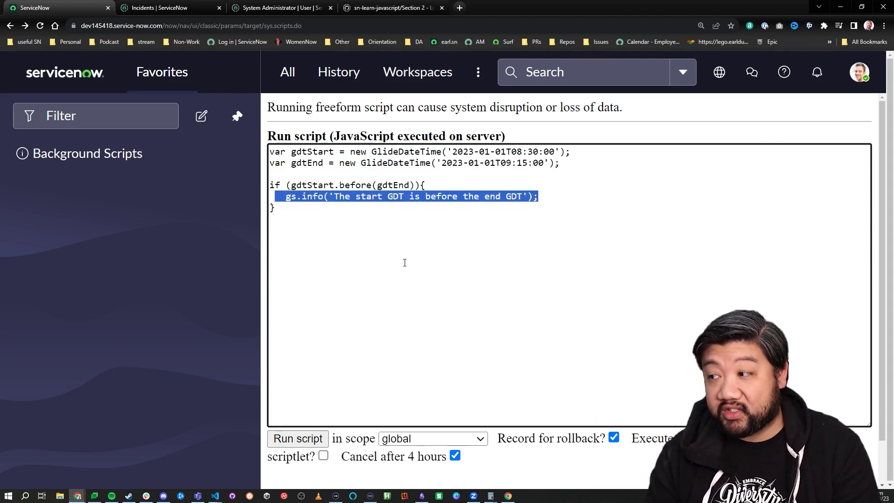
# Run the comparison with an 08:30 start, change gdtStart to T10 and rerun, logging nothing
pyautogui.click(298, 438)
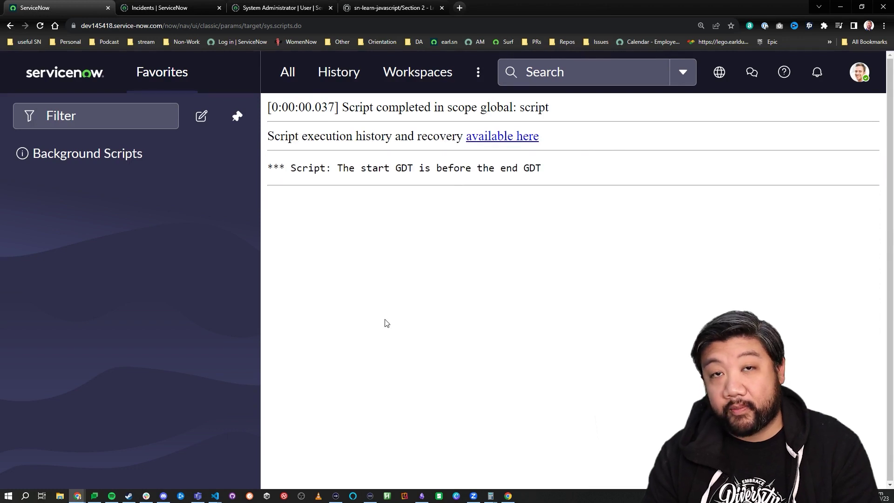
pyautogui.hotkey('alt', 'Left')
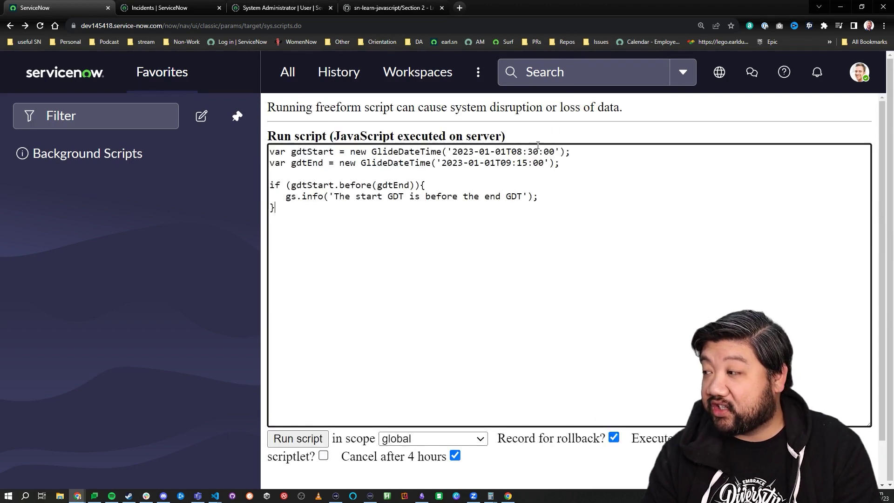
pyautogui.moveTo(524, 151); pyautogui.dragTo(517, 151)
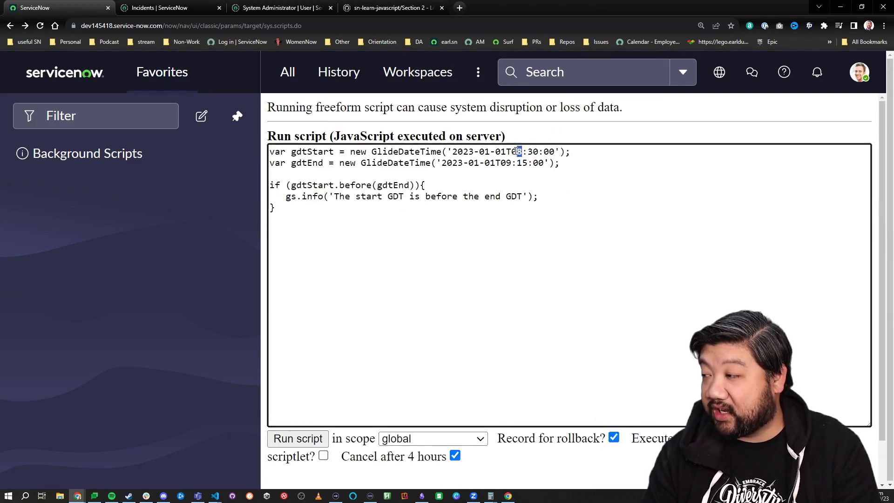
pyautogui.hotkey('shift', 'Left')
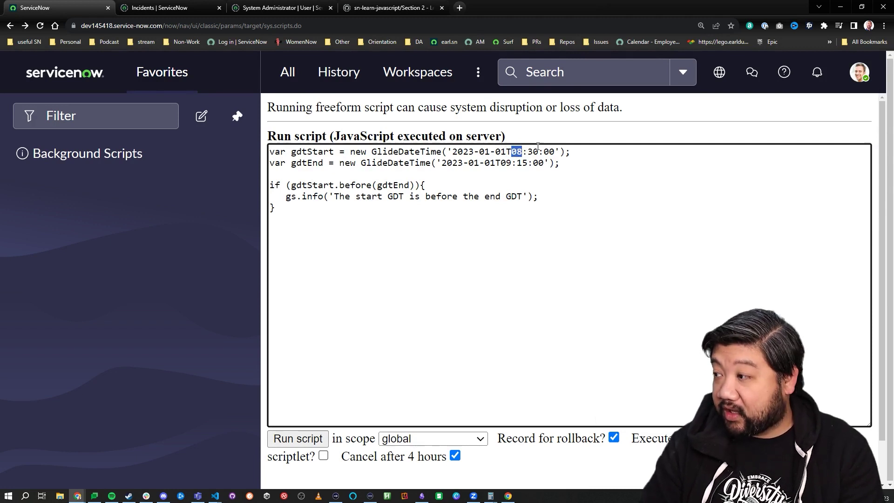
pyautogui.write('10')
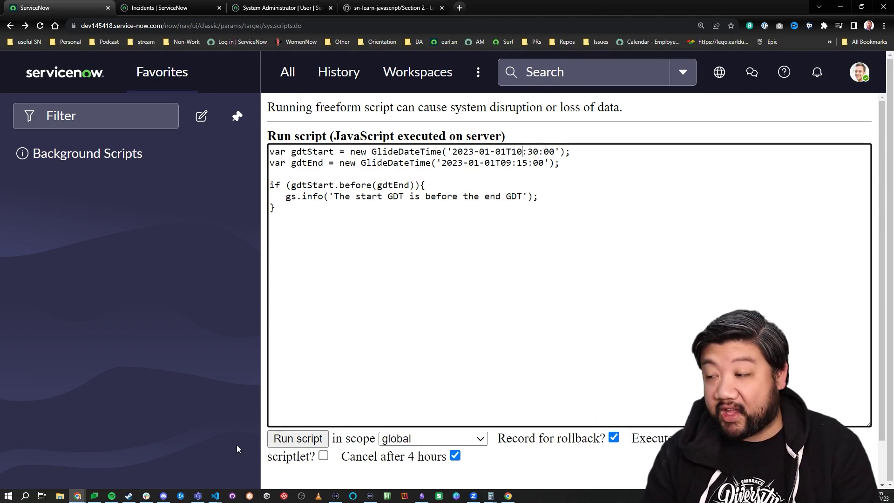
pyautogui.click(294, 440)
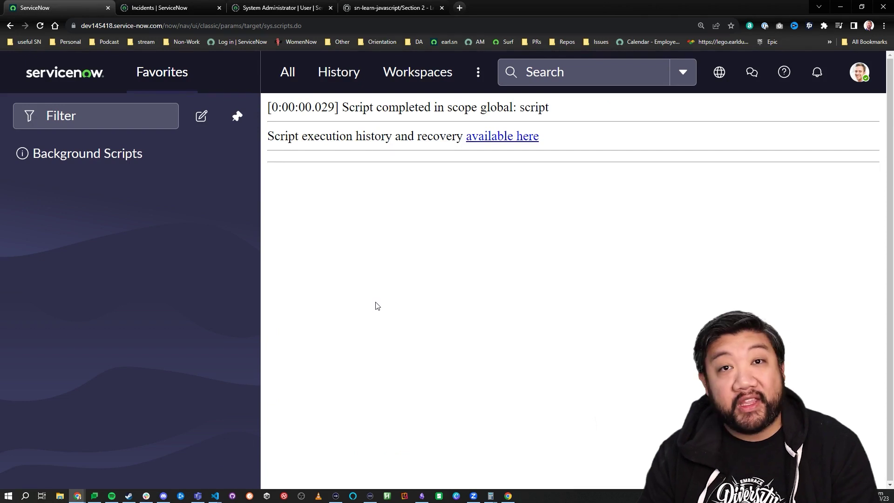
pyautogui.hotkey('alt', 'Left')
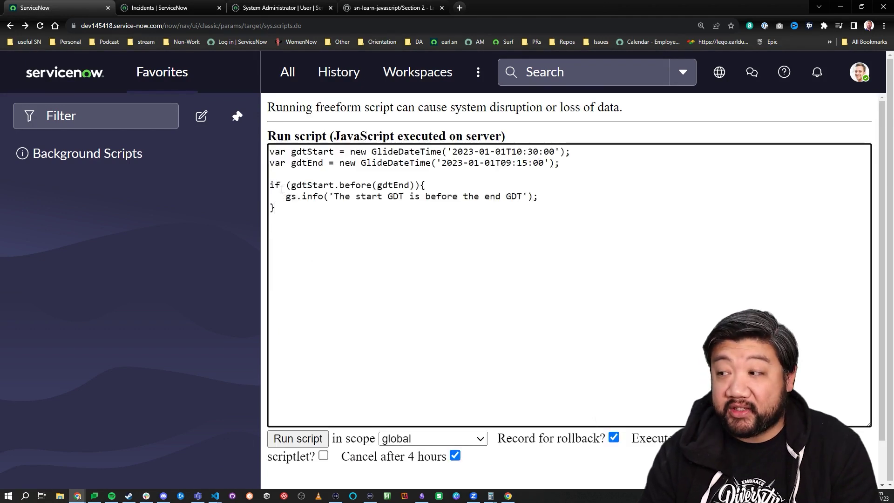
pyautogui.moveTo(271, 185); pyautogui.dragTo(426, 185)
pyautogui.click(411, 236)
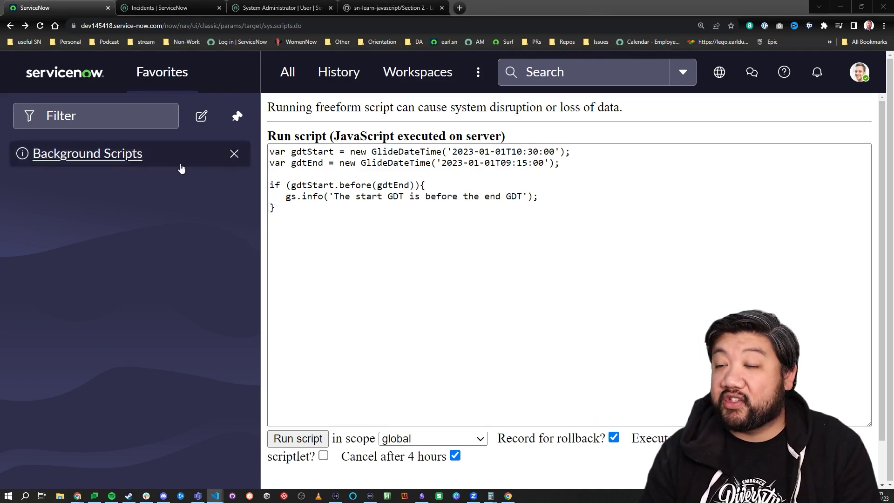
# Select all of the comparison script and delete it, leaving the editor empty
pyautogui.click(402, 252)
pyautogui.hotkey('ctrl', 'a')
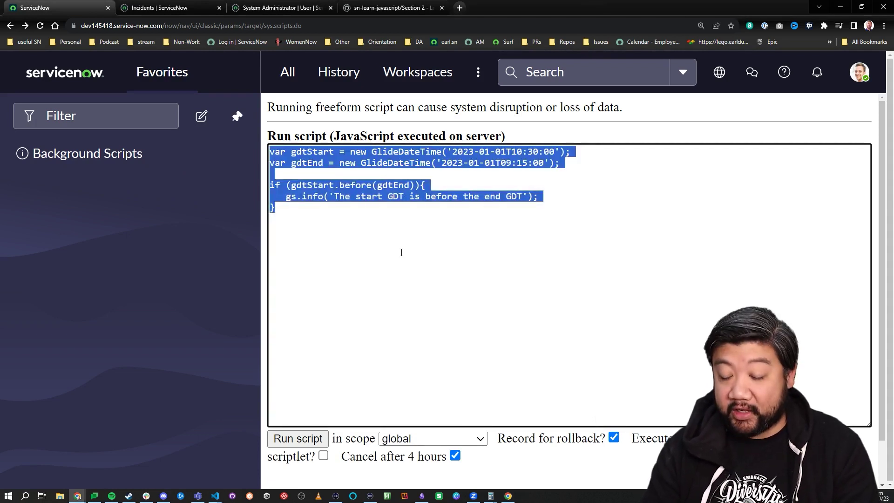
pyautogui.press('Delete')
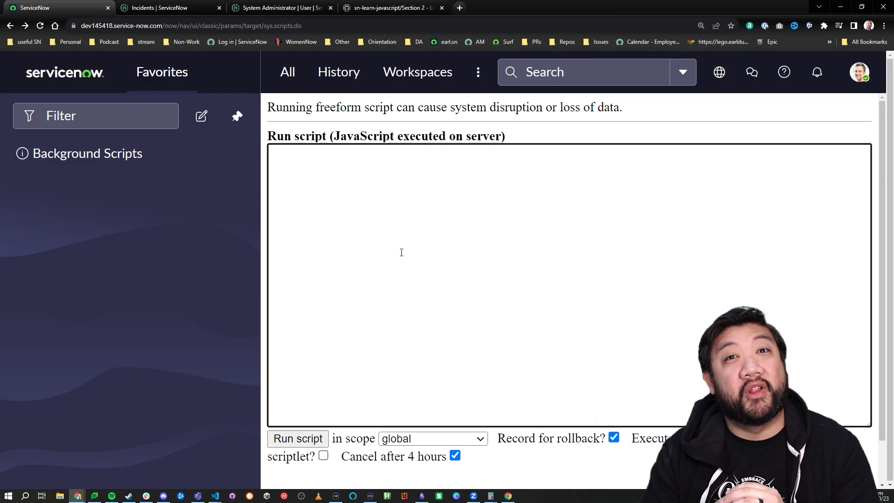
pyautogui.click(402, 253)
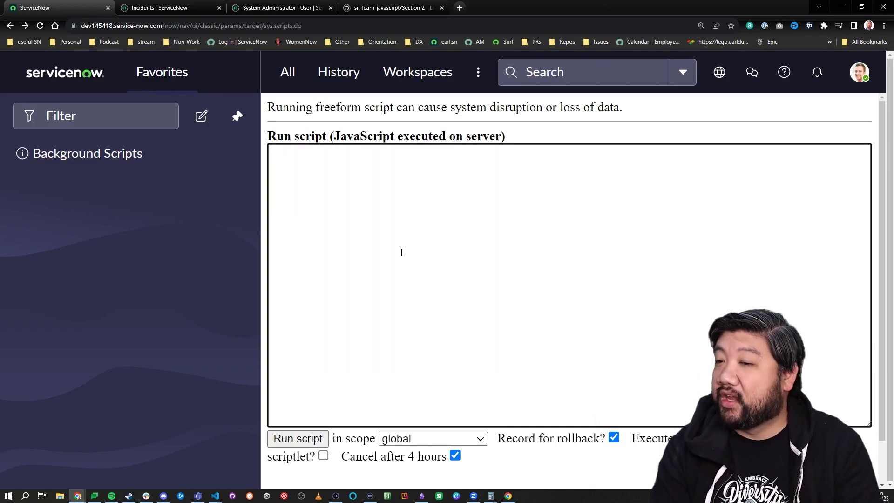
pyautogui.write('var GD')
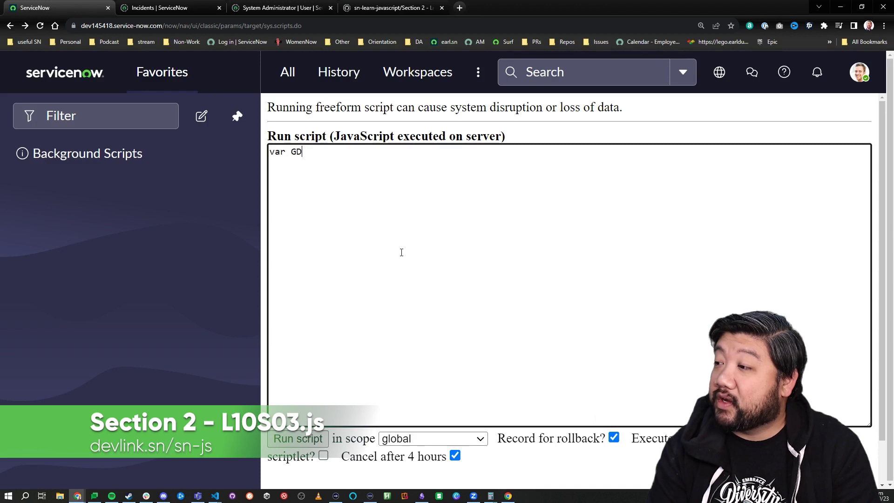
# Write var gdtEst = new GlideDateTime(); and gdtEst.setValue('2023-01-01T12:00:00');
pyautogui.press('BackSpace')
pyautogui.press('BackSpace')
pyautogui.write('gdtEst')
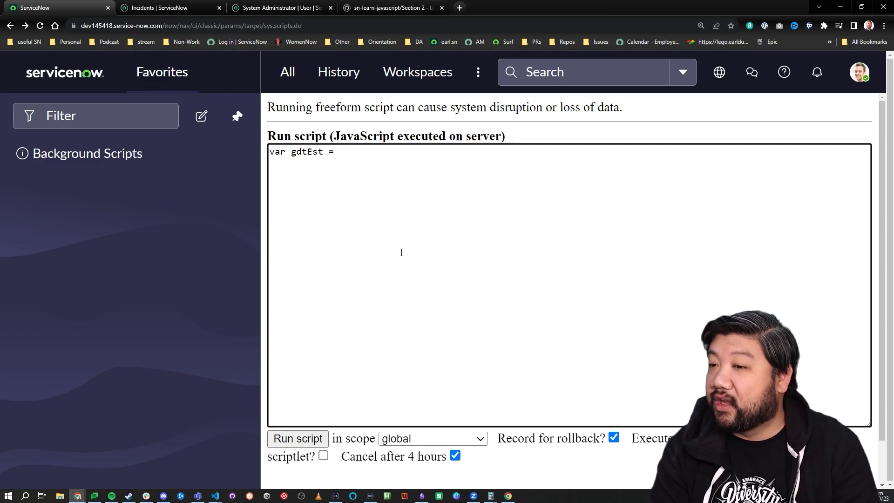
pyautogui.write(' = new GlideDate')
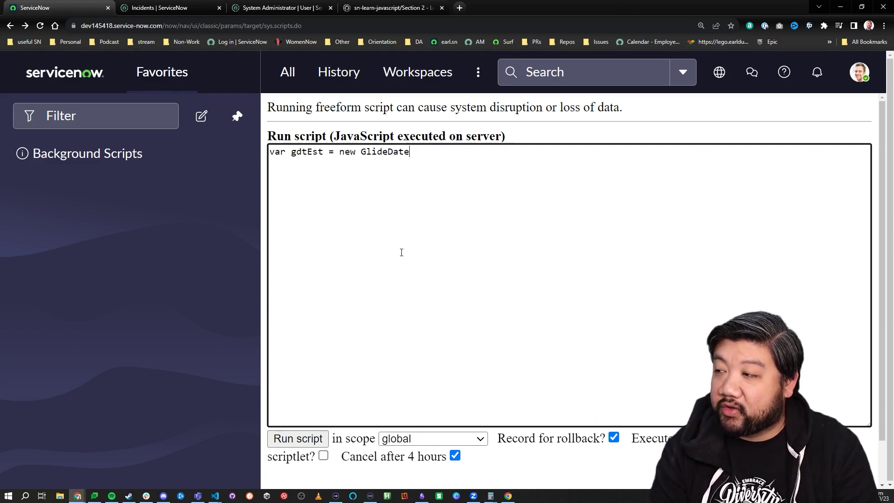
pyautogui.write('Time();')
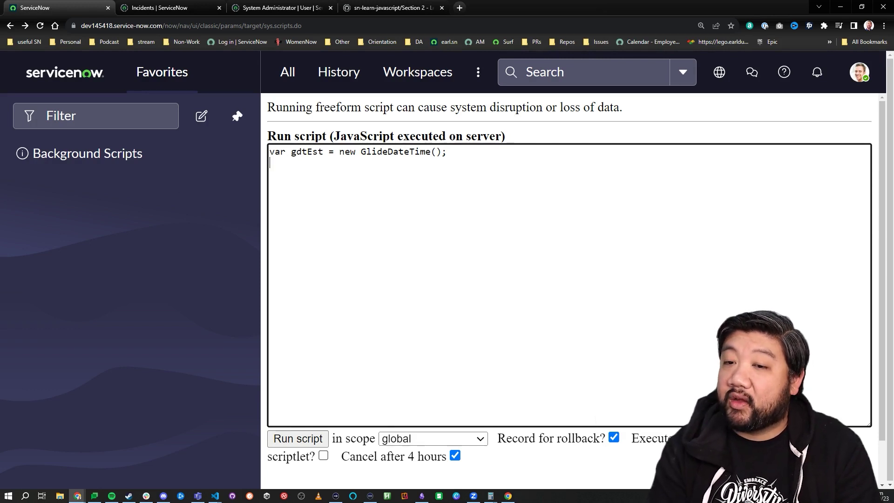
pyautogui.press('Return')
pyautogui.write('gdtE')
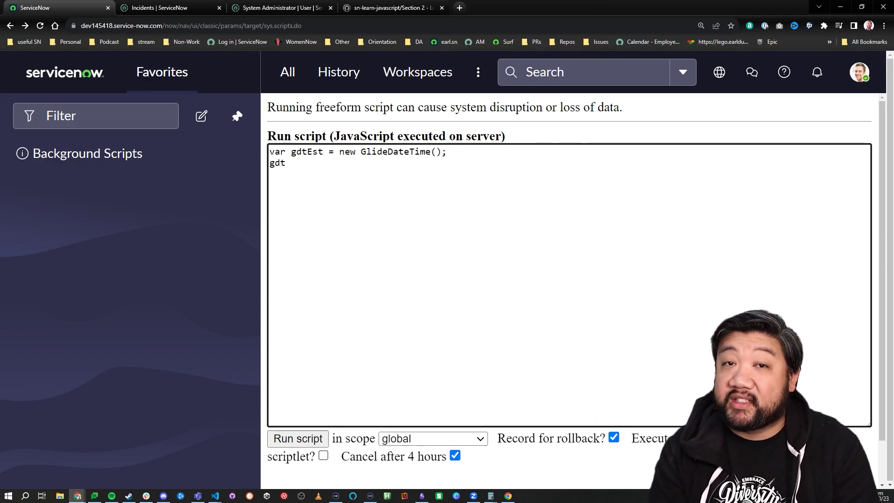
pyautogui.write('st.')
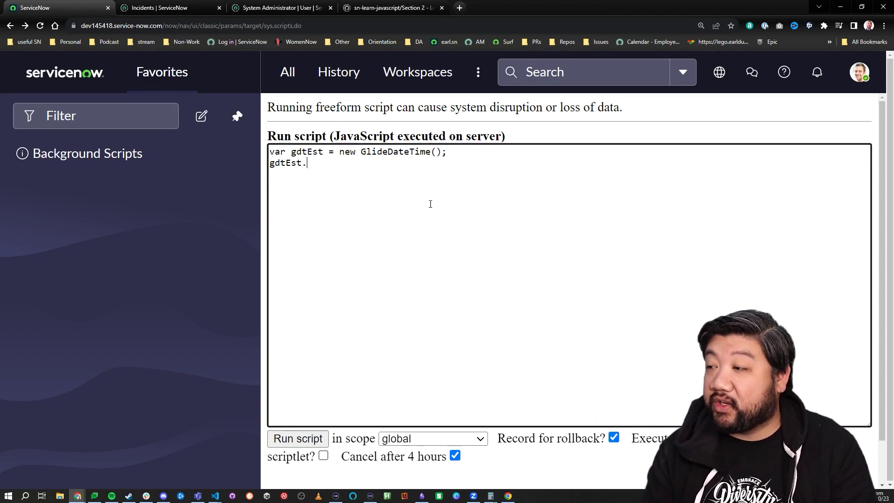
pyautogui.hotkey('alt', 'Tab')
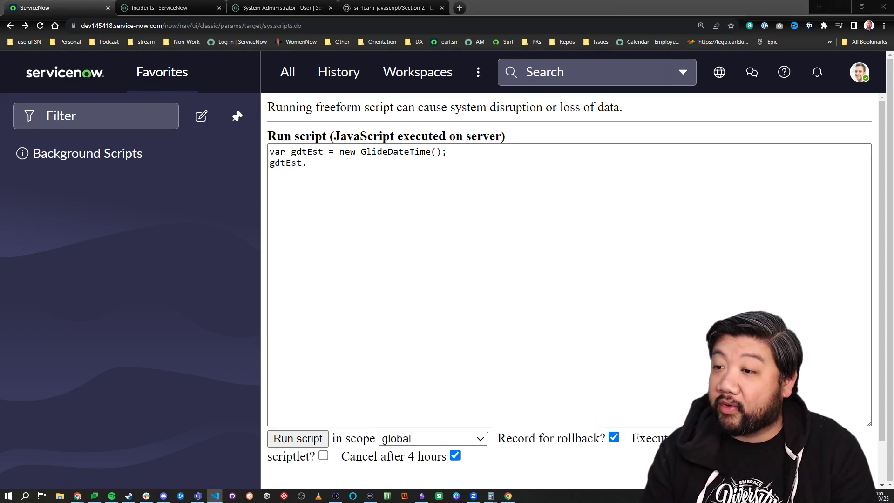
pyautogui.click(491, 157)
pyautogui.click(438, 152)
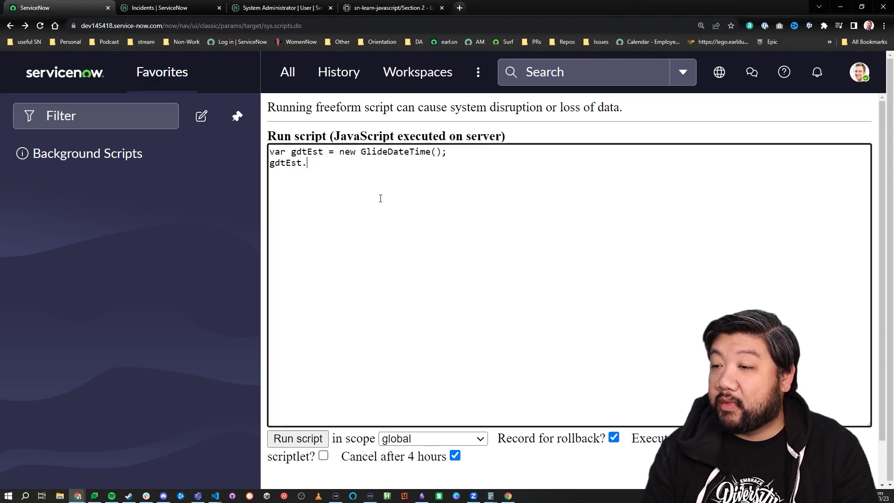
pyautogui.write('setValue(')
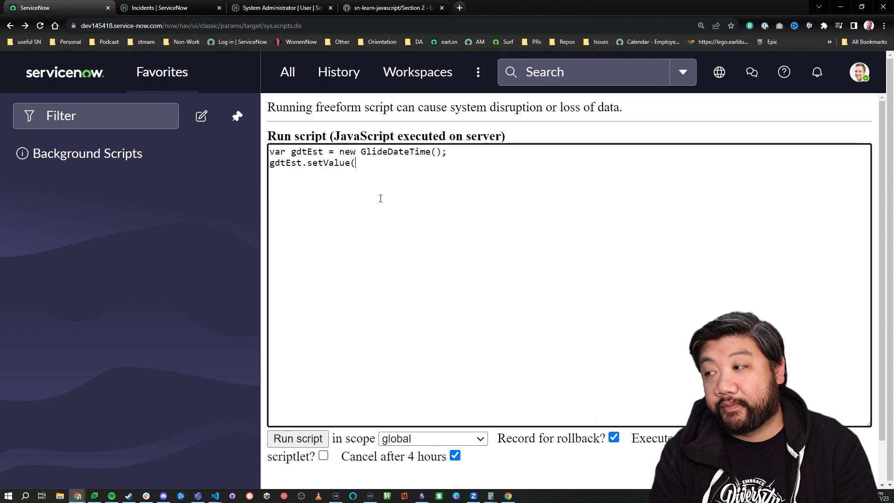
pyautogui.write("'2023-01-01T12:00:00'")
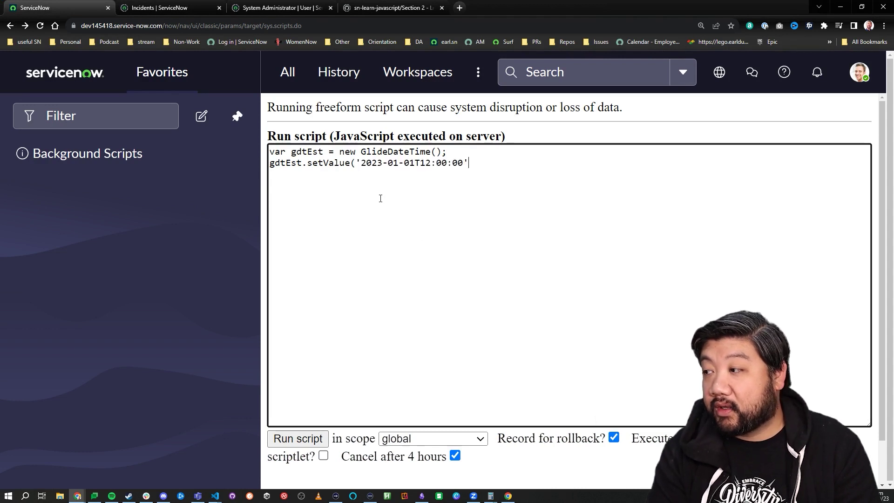
pyautogui.write(');')
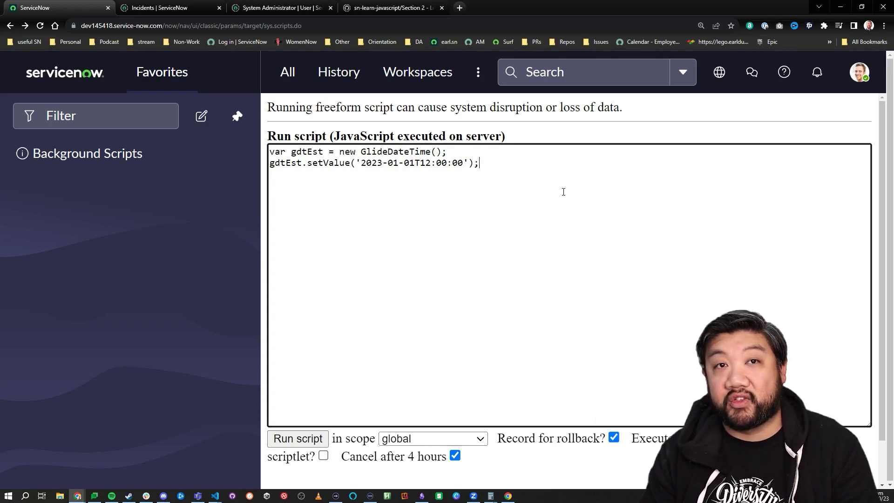
pyautogui.press('Return')
pyautogui.press('Return')
pyautogui.write('// UTC,')
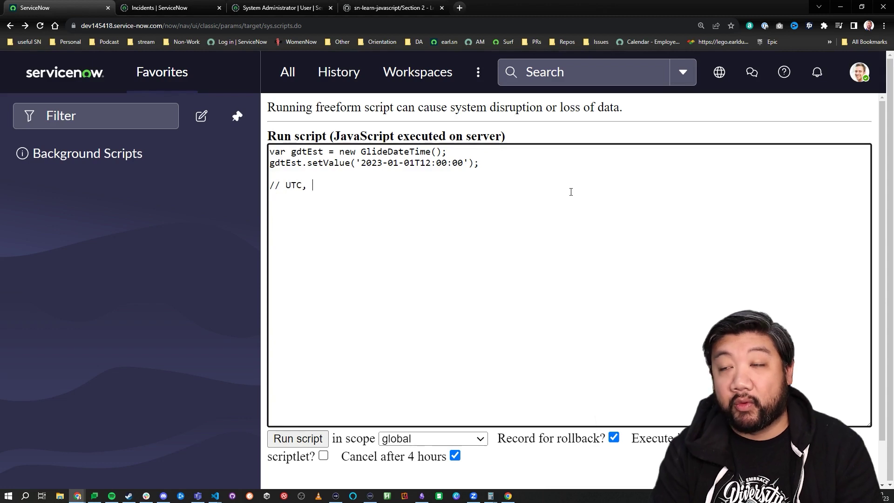
pyautogui.write('East')
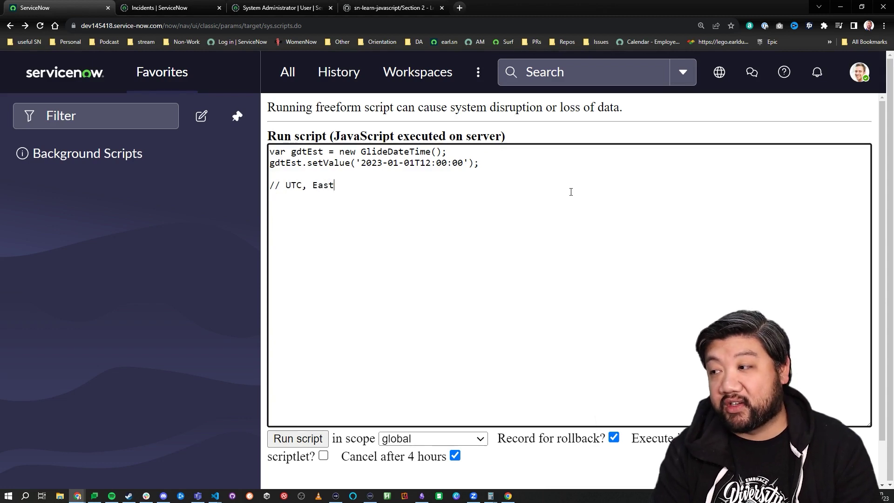
pyautogui.write('ern Time zone')
pyautogui.press('Return')
pyautogui.press('Return')
pyautogui.write('gd')
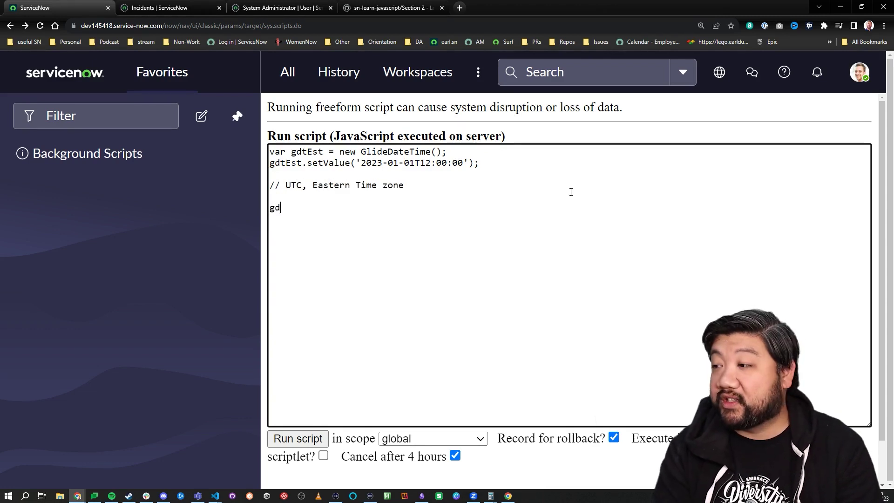
pyautogui.write('tEst.conver')
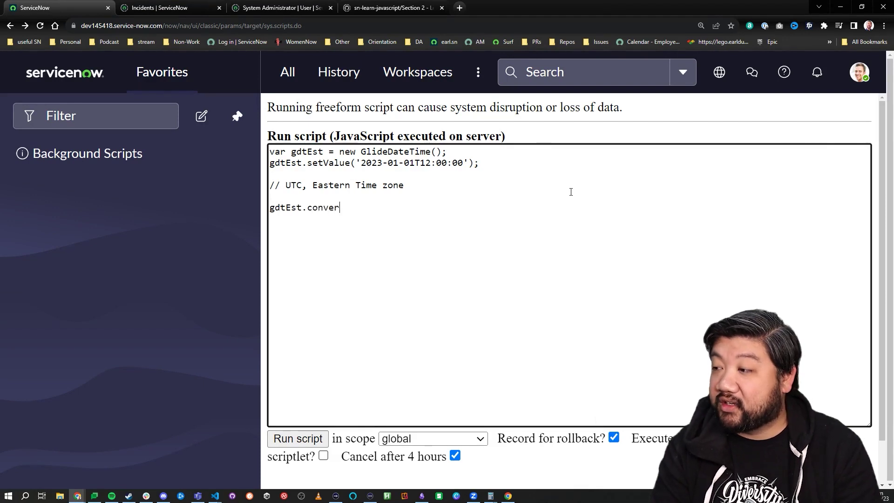
pyautogui.write('tTimeZone(')
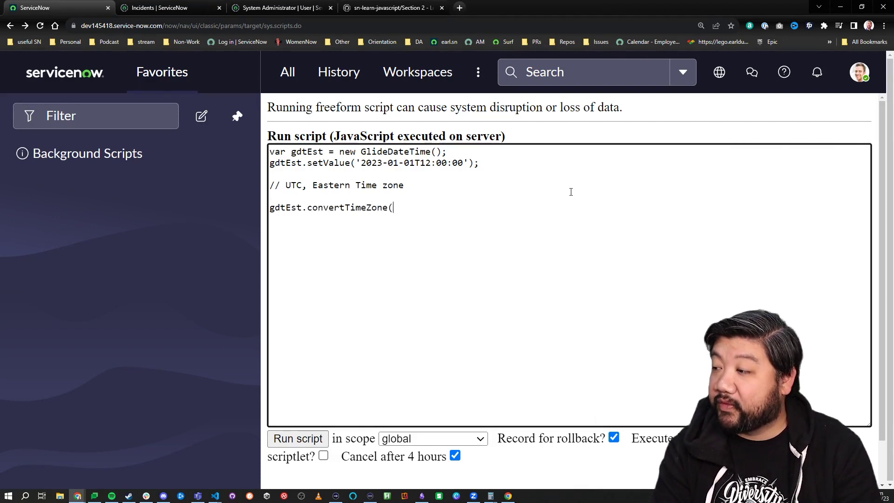
pyautogui.write("'UT")
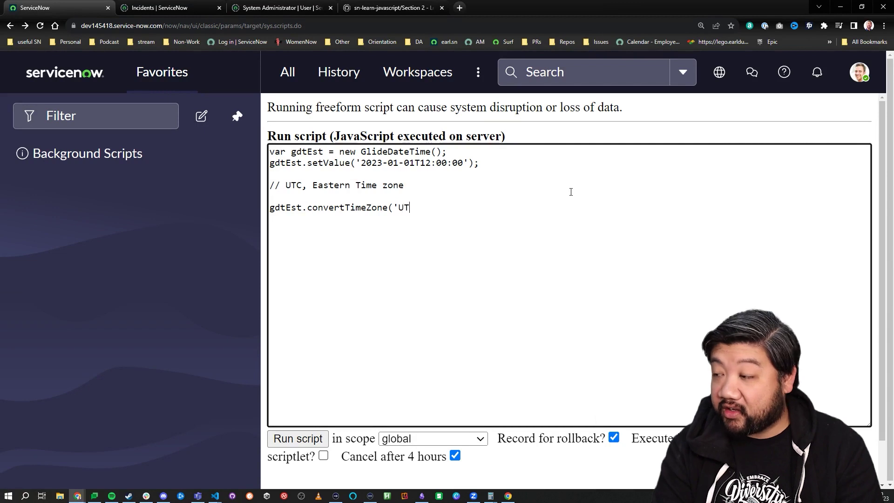
pyautogui.write("C', 'America")
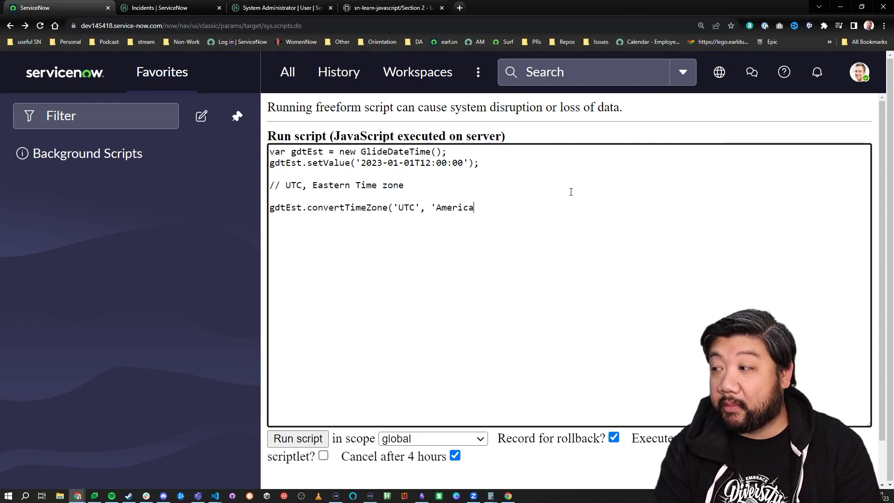
pyautogui.write('/New_y')
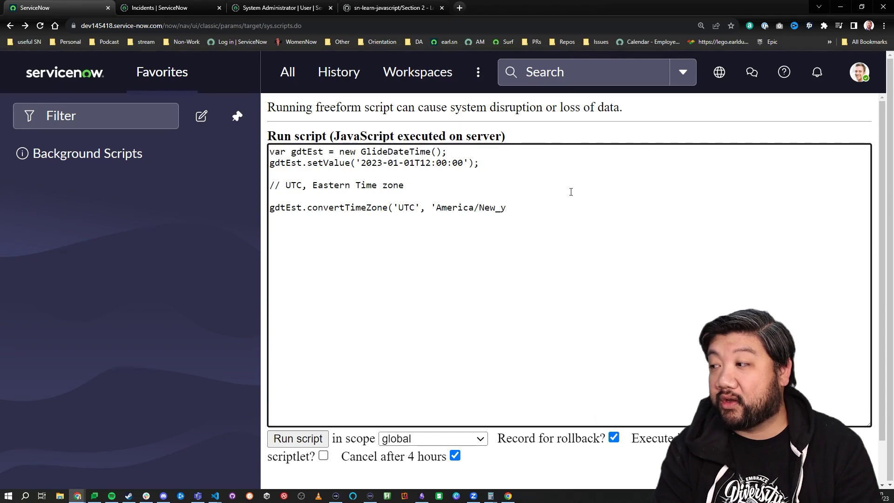
pyautogui.write("ork');")
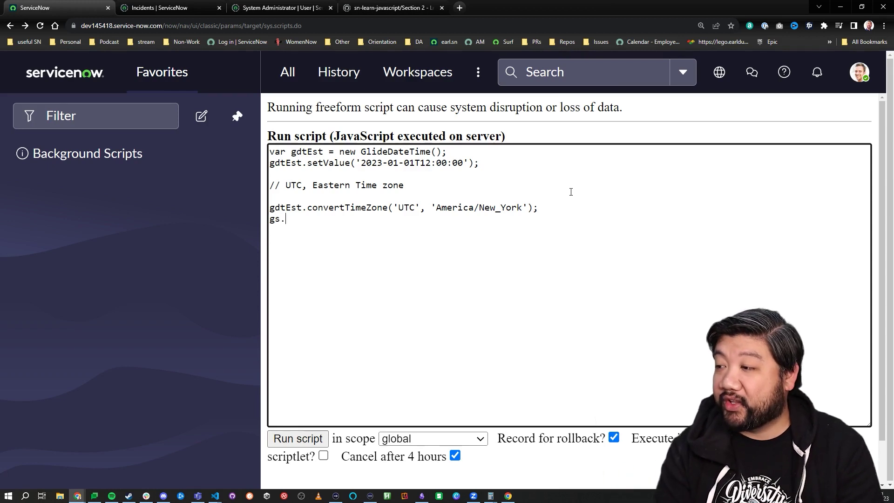
pyautogui.write("info('Time i")
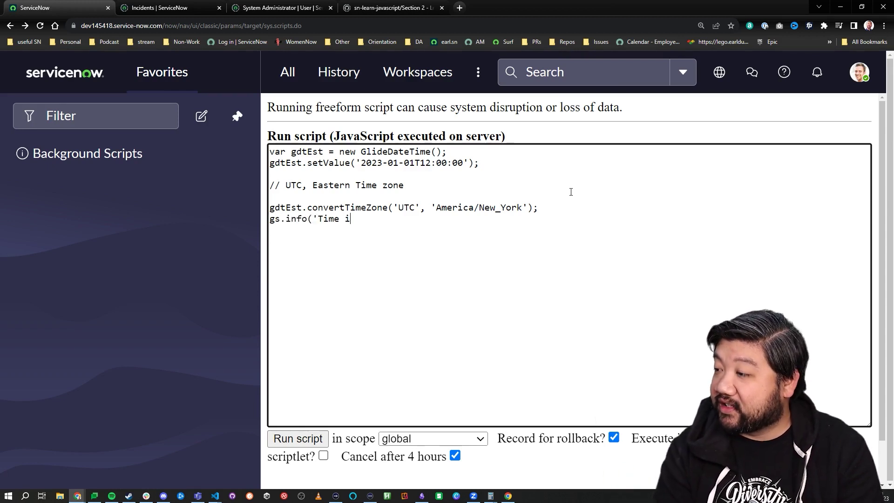
pyautogui.write("n EST: ' + g")
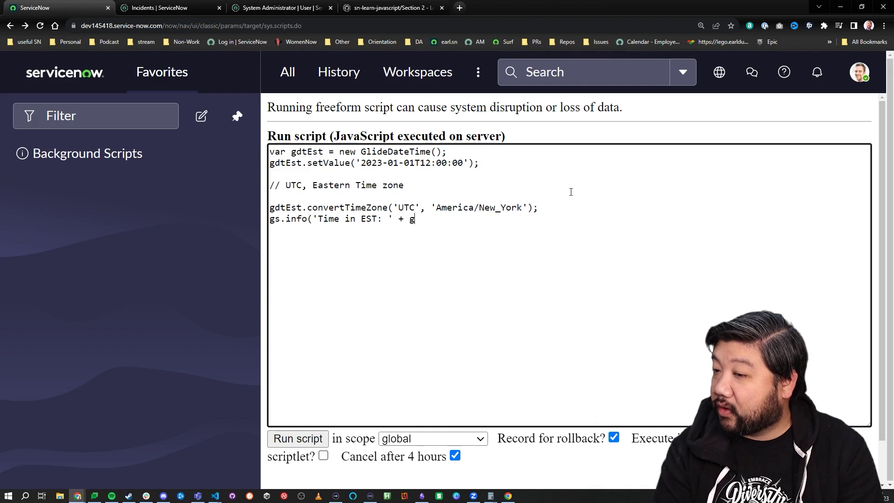
pyautogui.write('dtEst.')
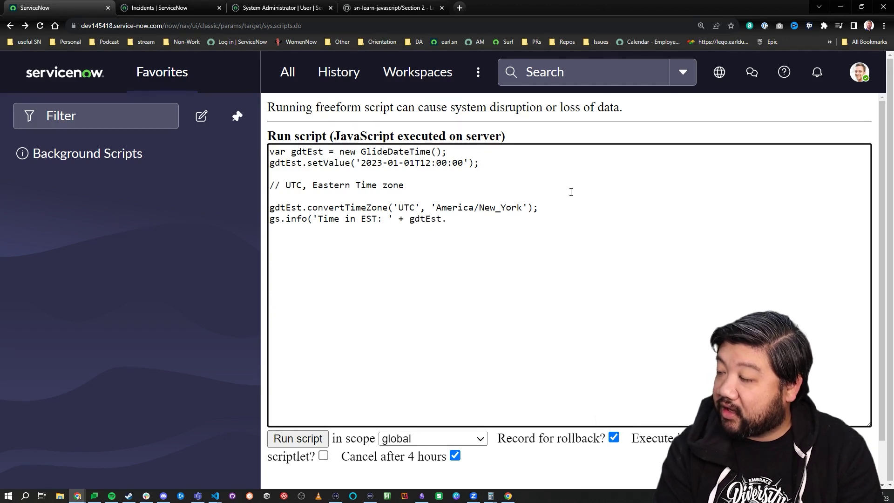
pyautogui.write('getDisplayVal')
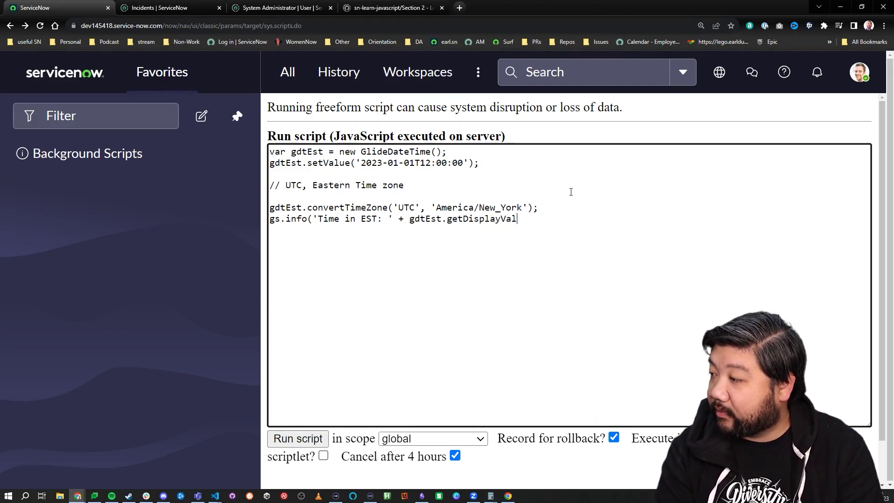
pyautogui.write('ue());')
pyautogui.press('Tab')
pyautogui.press('Return')
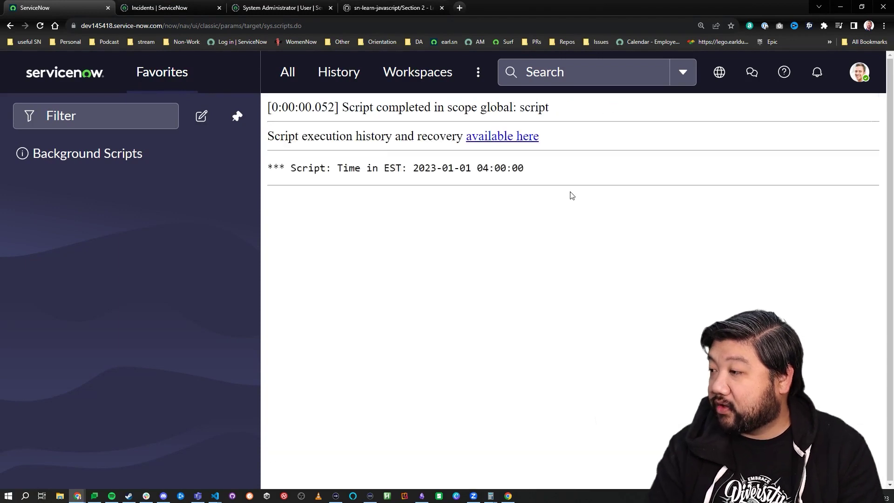